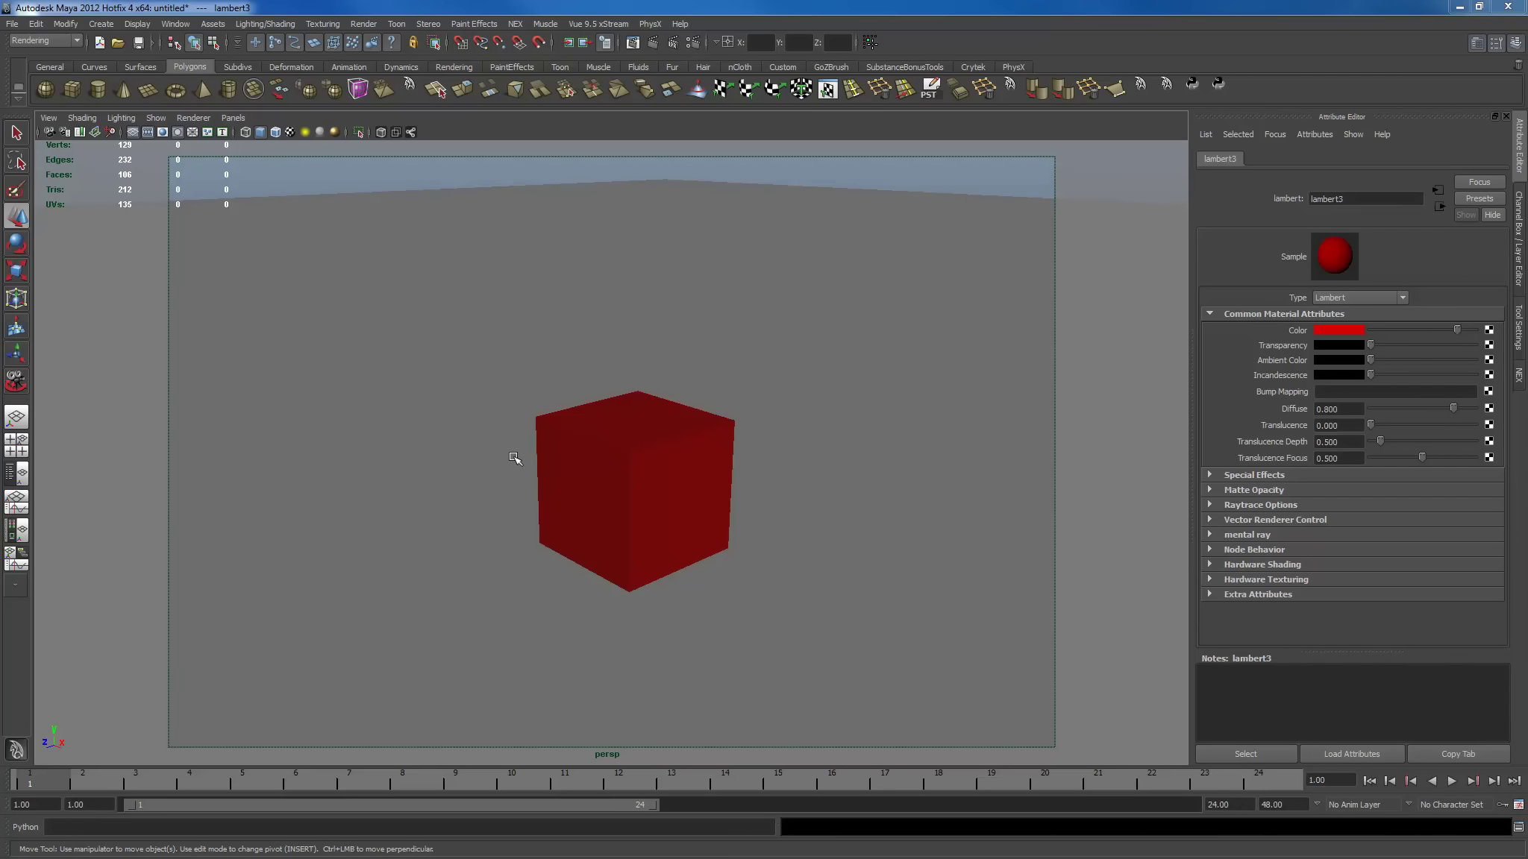
Create a spotlight, light the view with scene lights only, and raise it before the red cube.
left_click(460, 69)
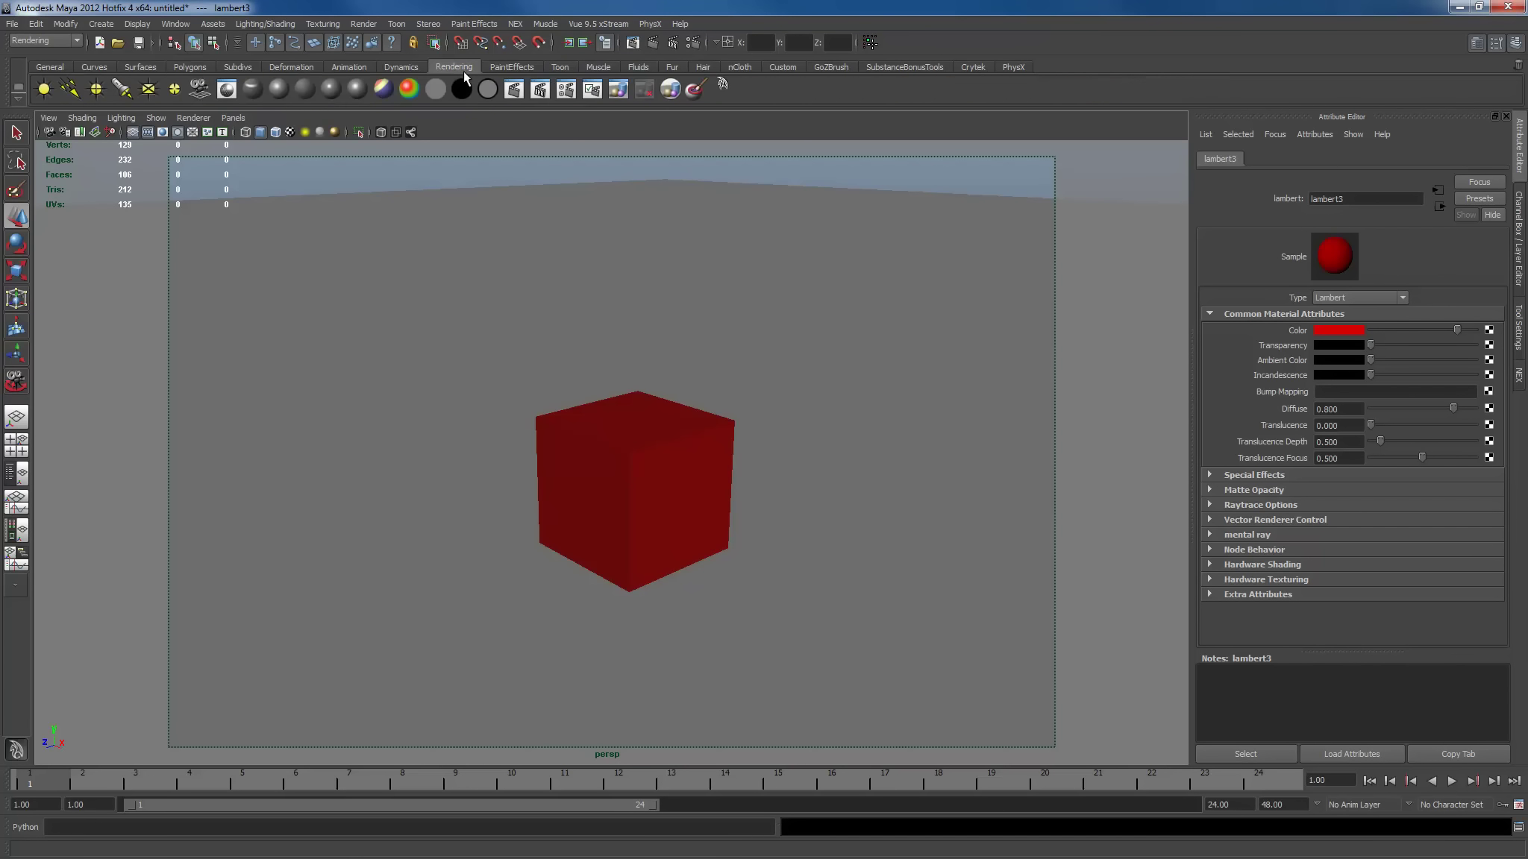
left_click(121, 89)
right_click_drag(695, 584, 569, 524, "alt")
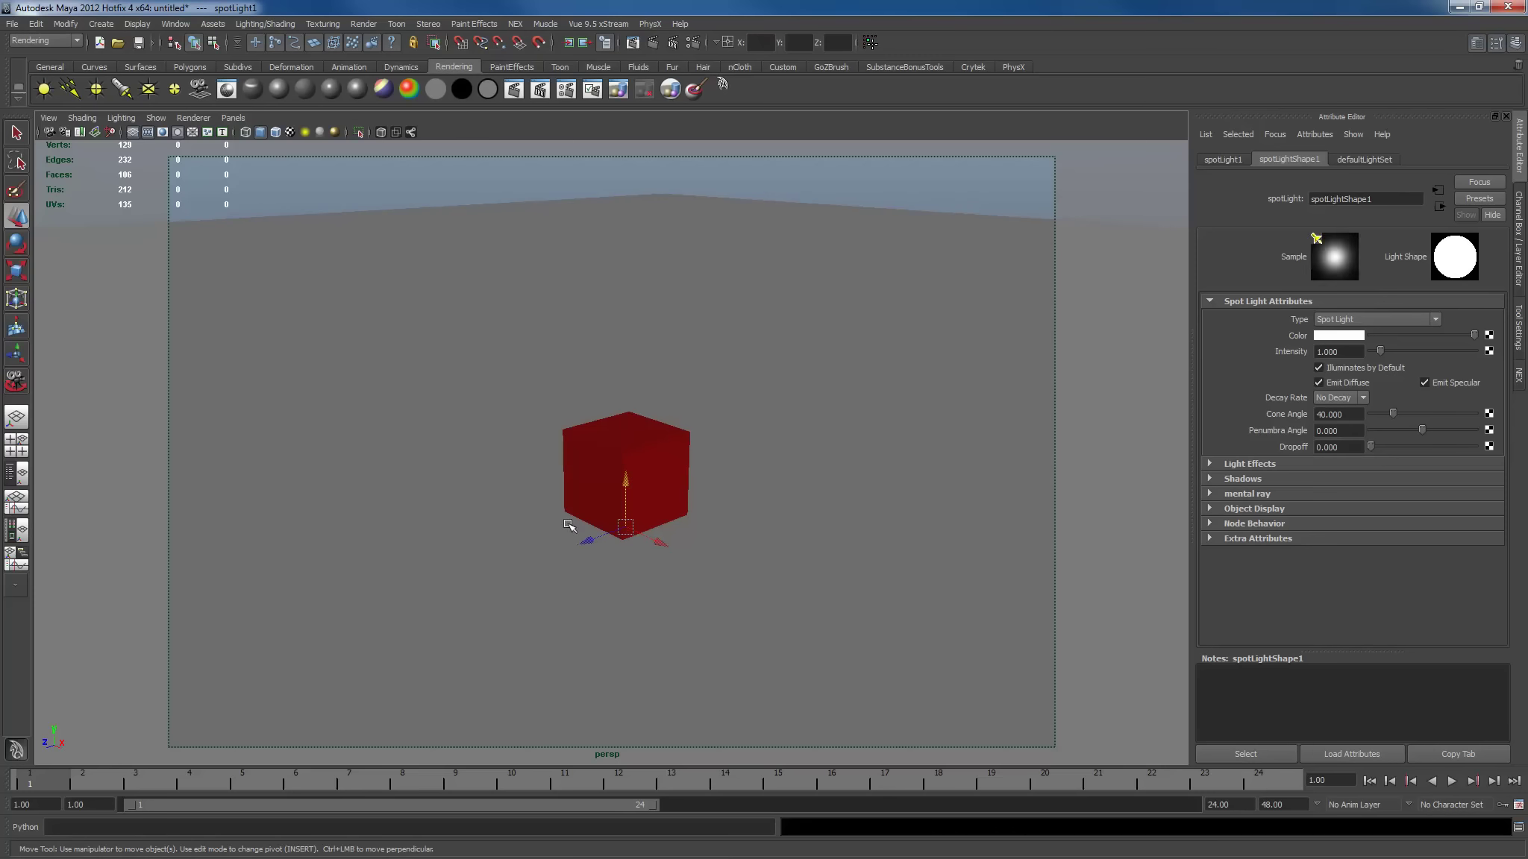
key("7")
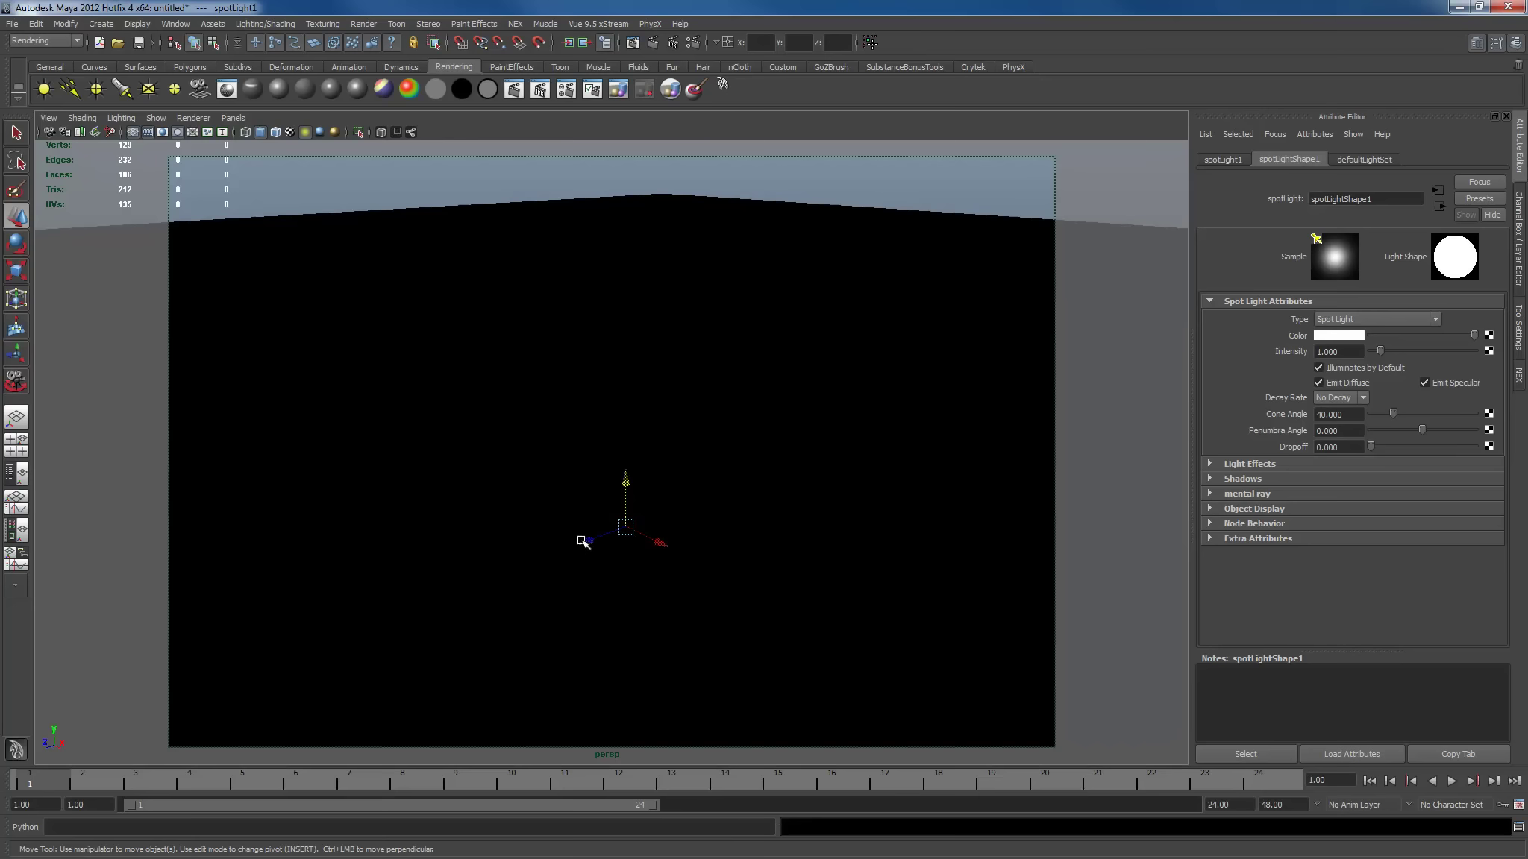
left_click_drag(589, 543, 441, 589)
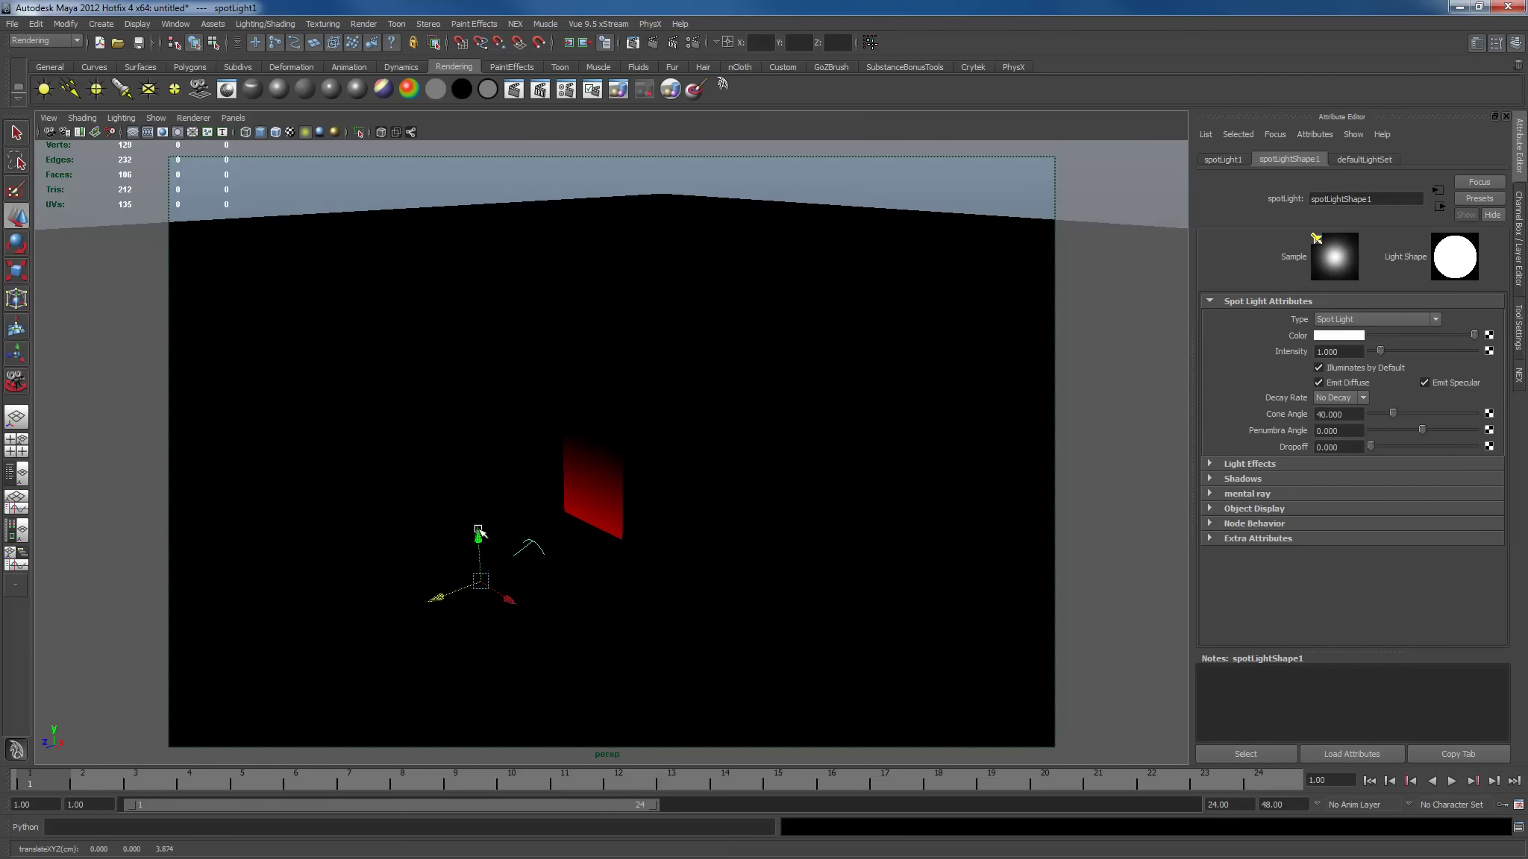
left_click_drag(481, 531, 432, 390)
Switch the viewport to Viewport 2.0 and tilt the spotlight down toward the floor.
left_click(197, 119)
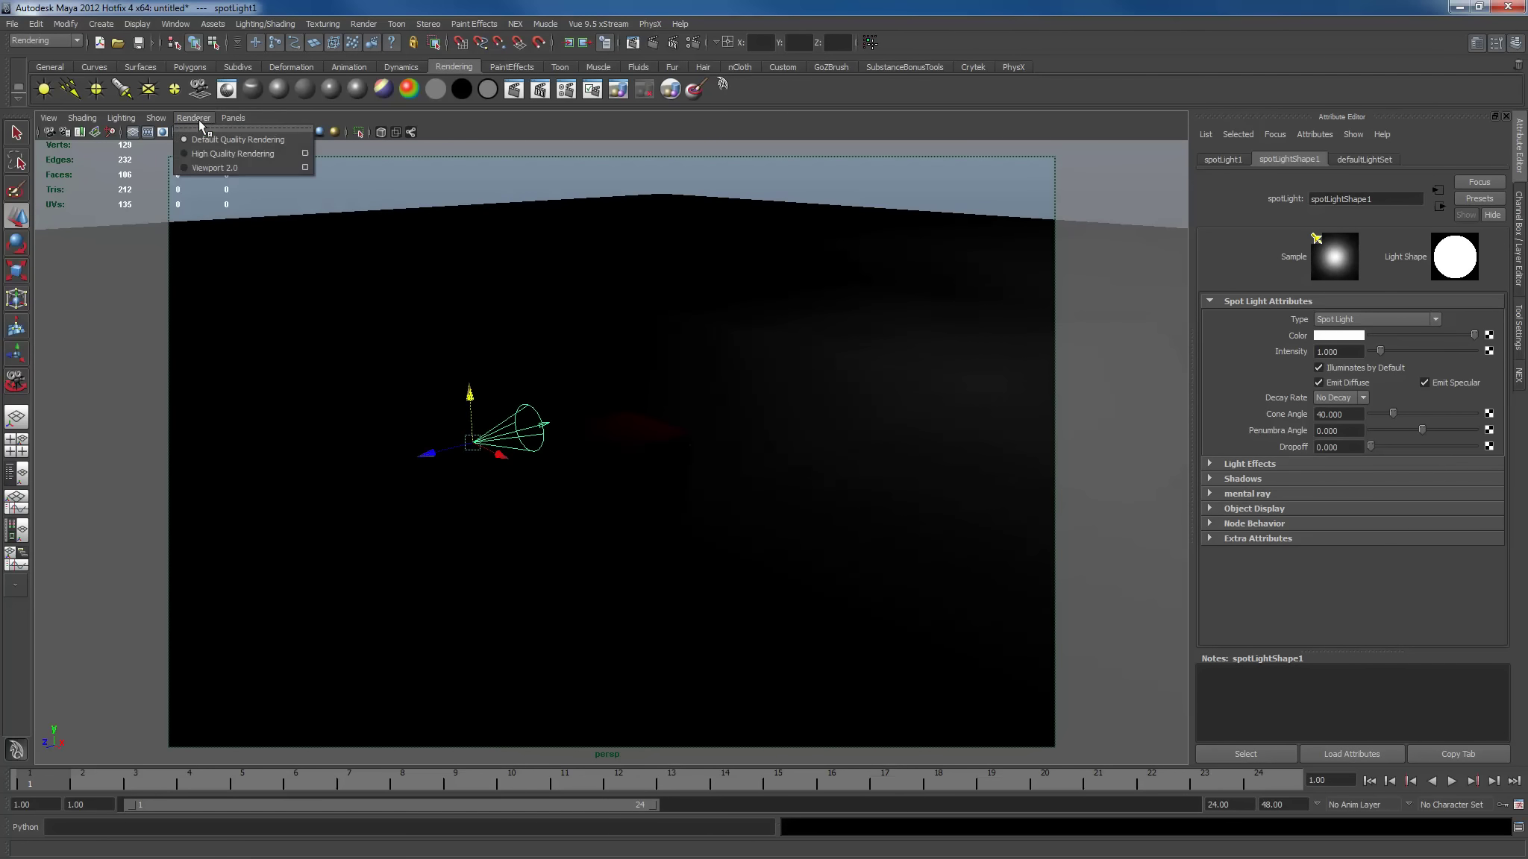
left_click(205, 167)
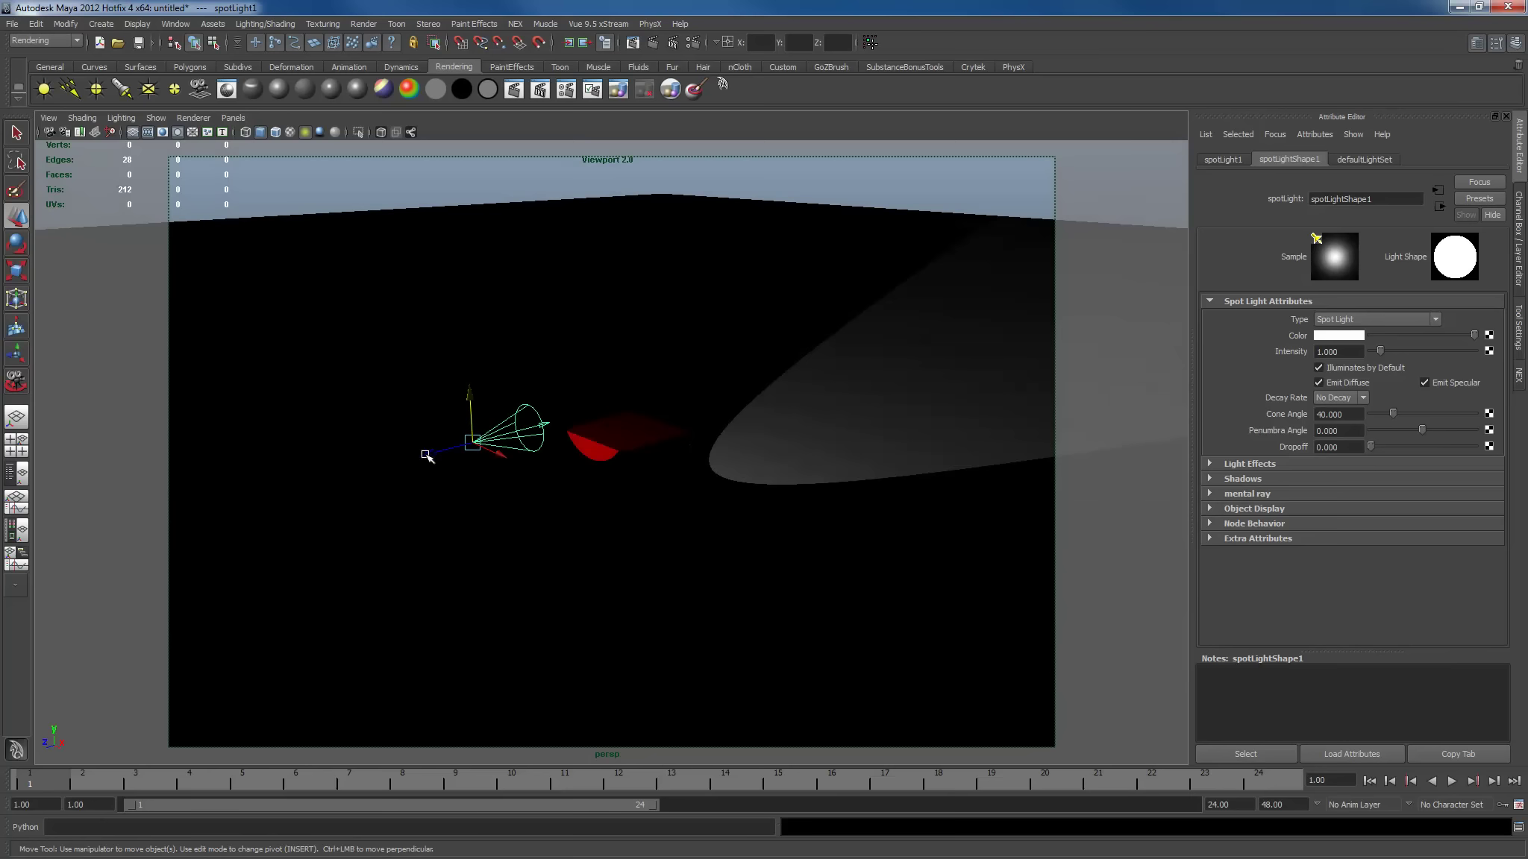
scroll(341, 474, "up", 3)
key("e")
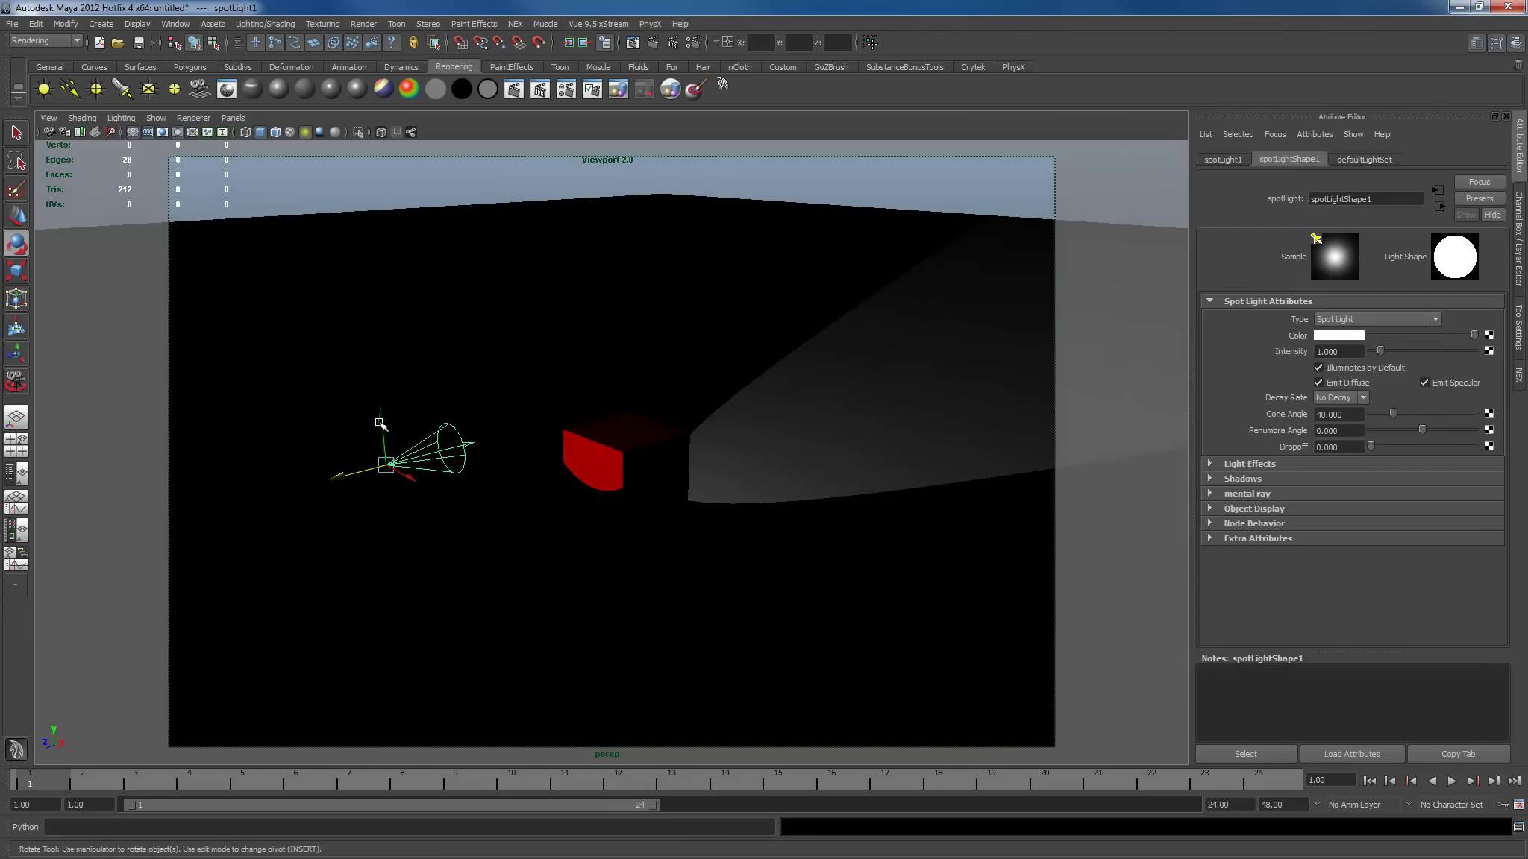
left_click_drag(360, 411, 296, 425)
key("w")
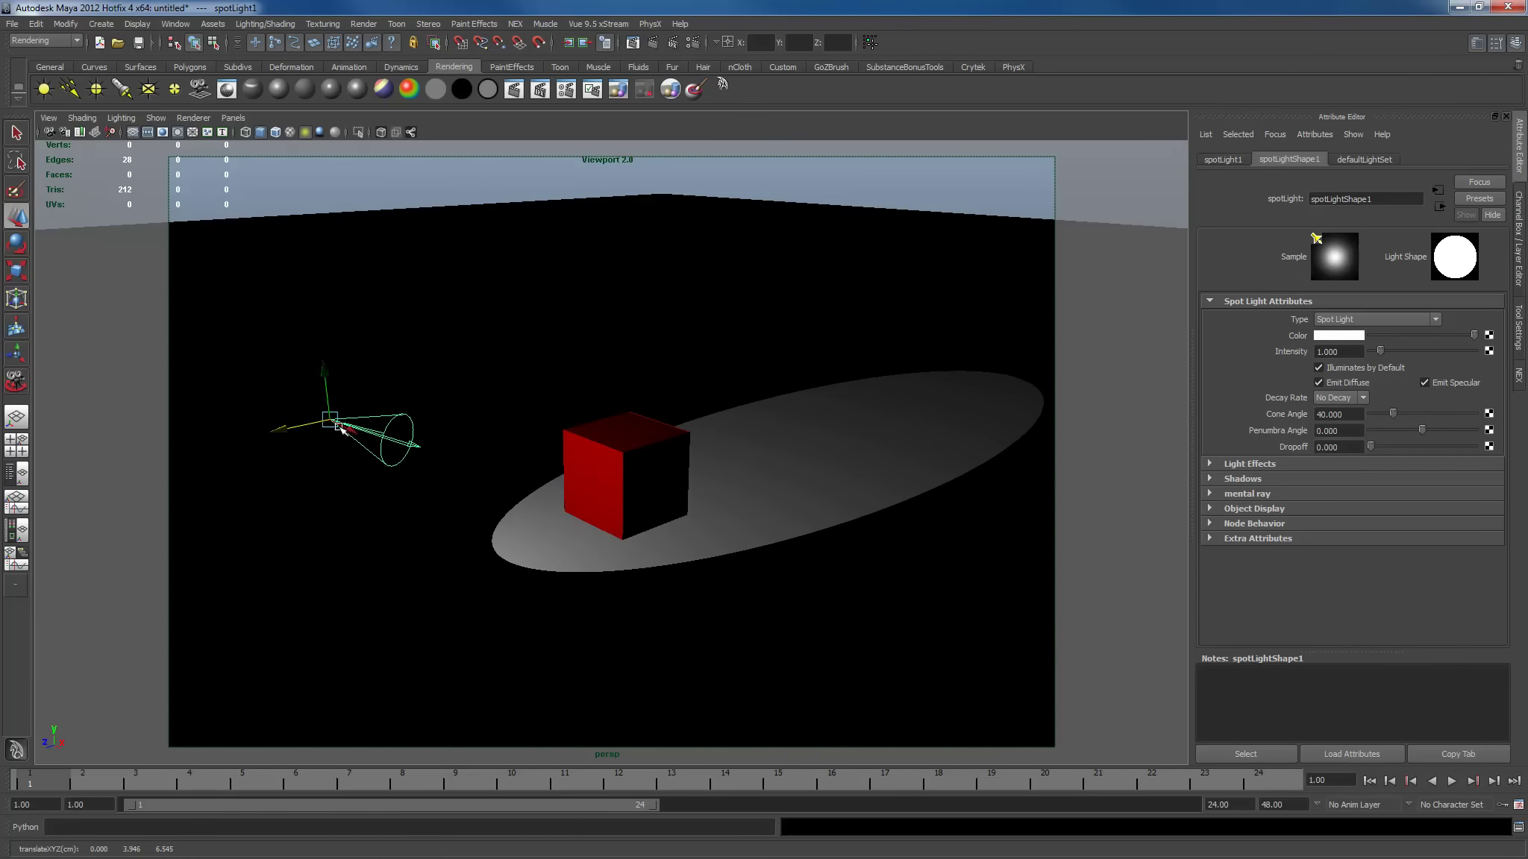
Set the spotlight to Cone Angle 101.006, Penumbra 0.216 and Dropoff 5.504, then reposition it.
left_click_drag(1395, 409, 1428, 414)
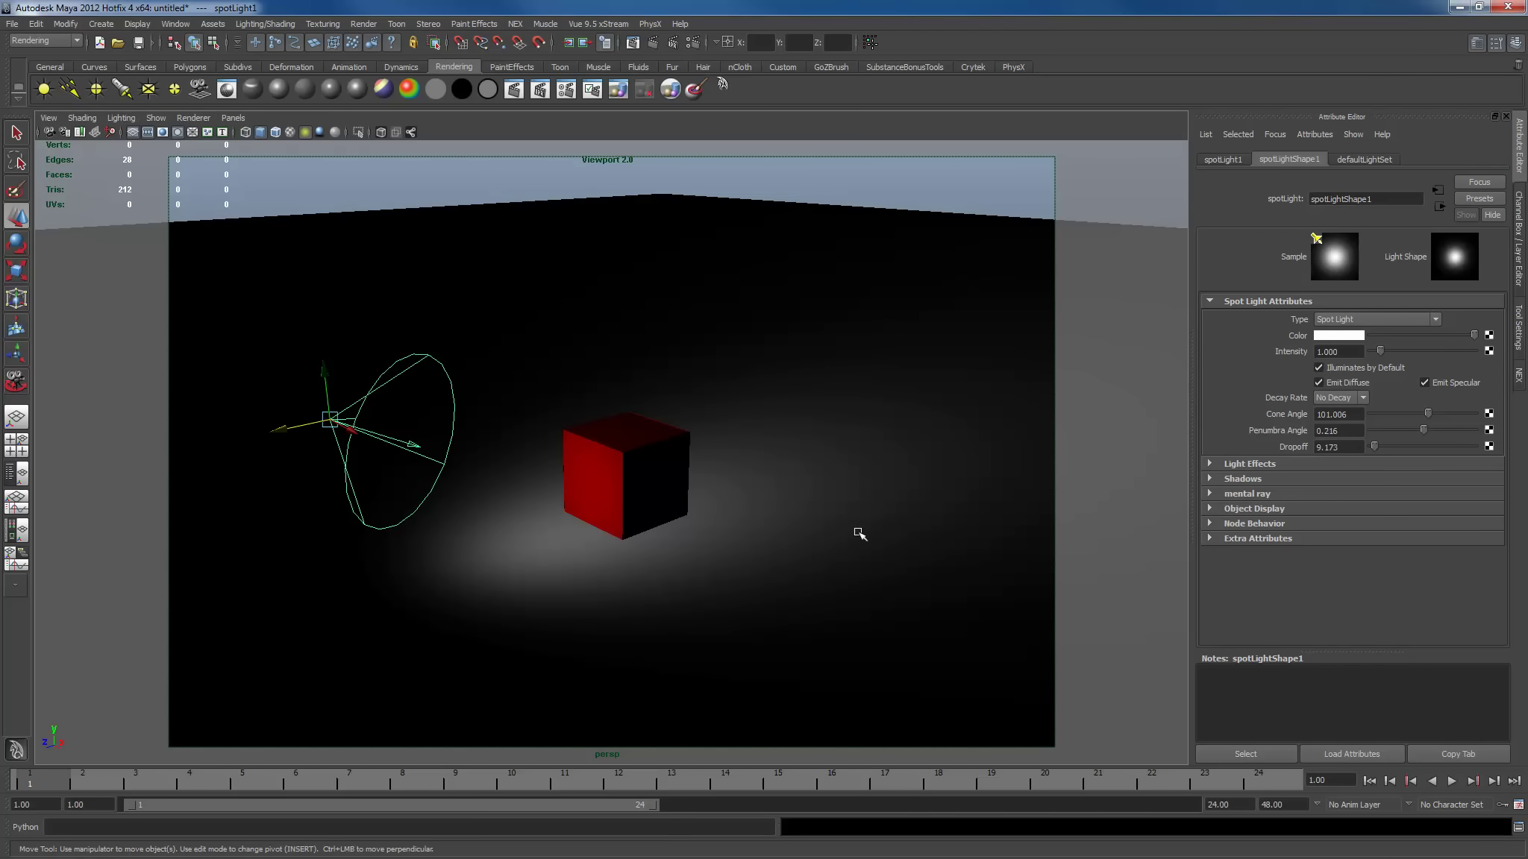
left_click_drag(1383, 446, 1372, 446)
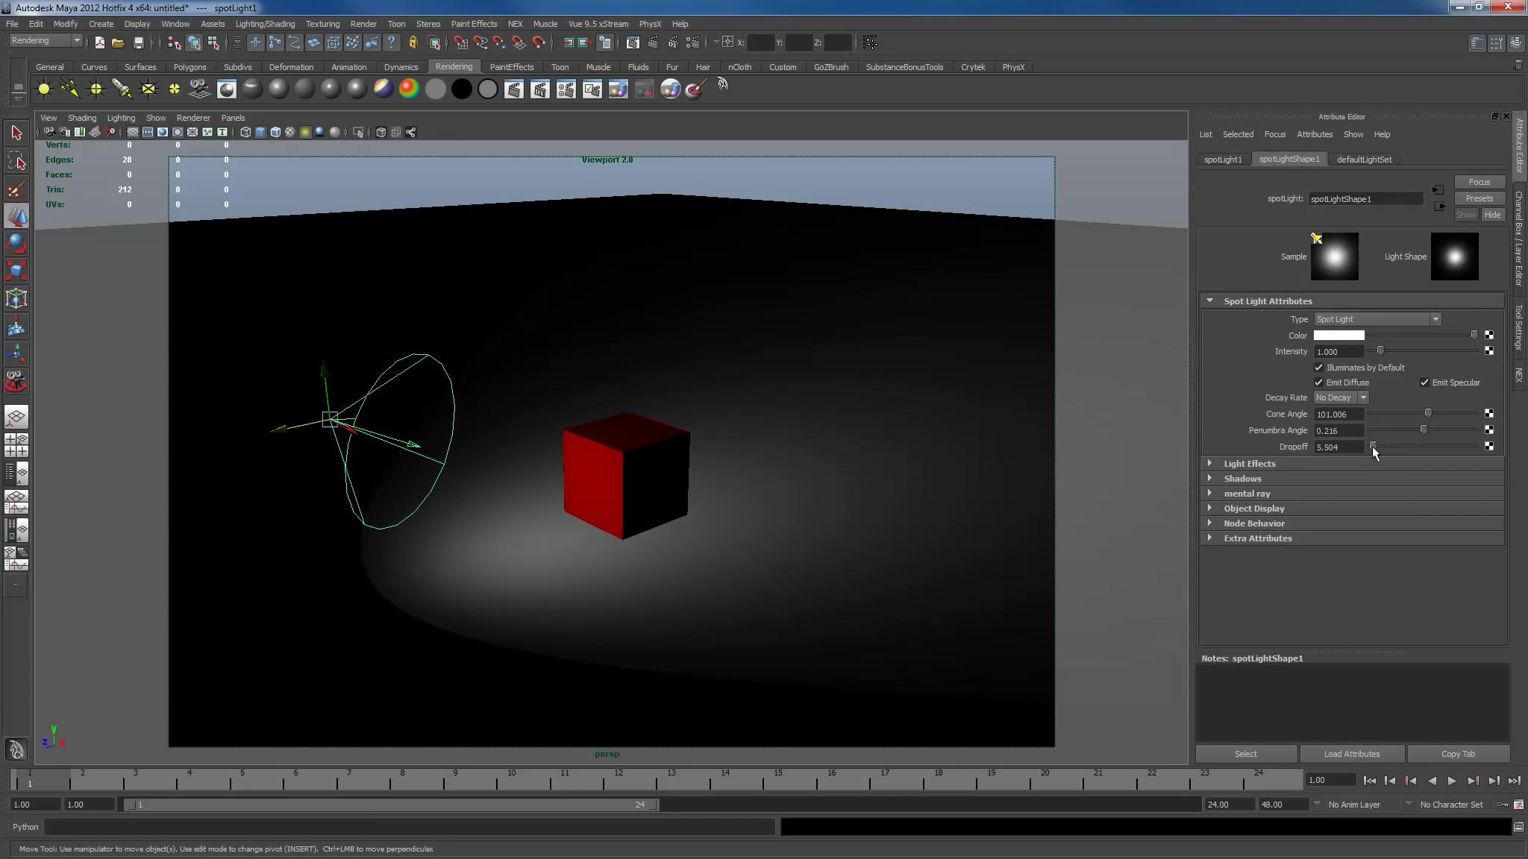
left_click_drag(792, 495, 761, 498, "alt")
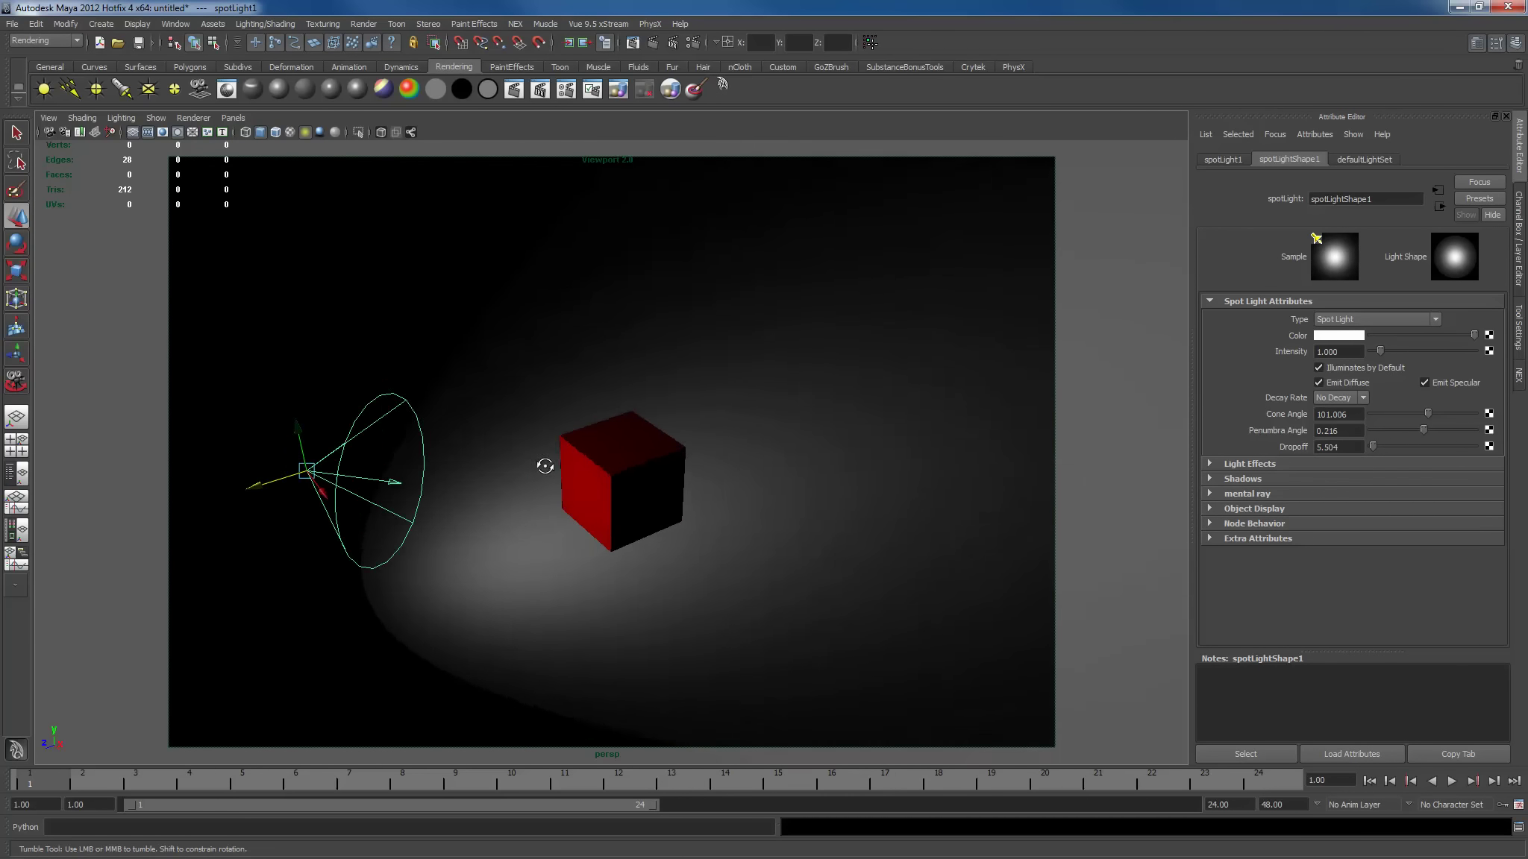
left_click_drag(539, 467, 572, 593, "alt")
key("e")
left_click_drag(690, 505, 628, 505, "alt")
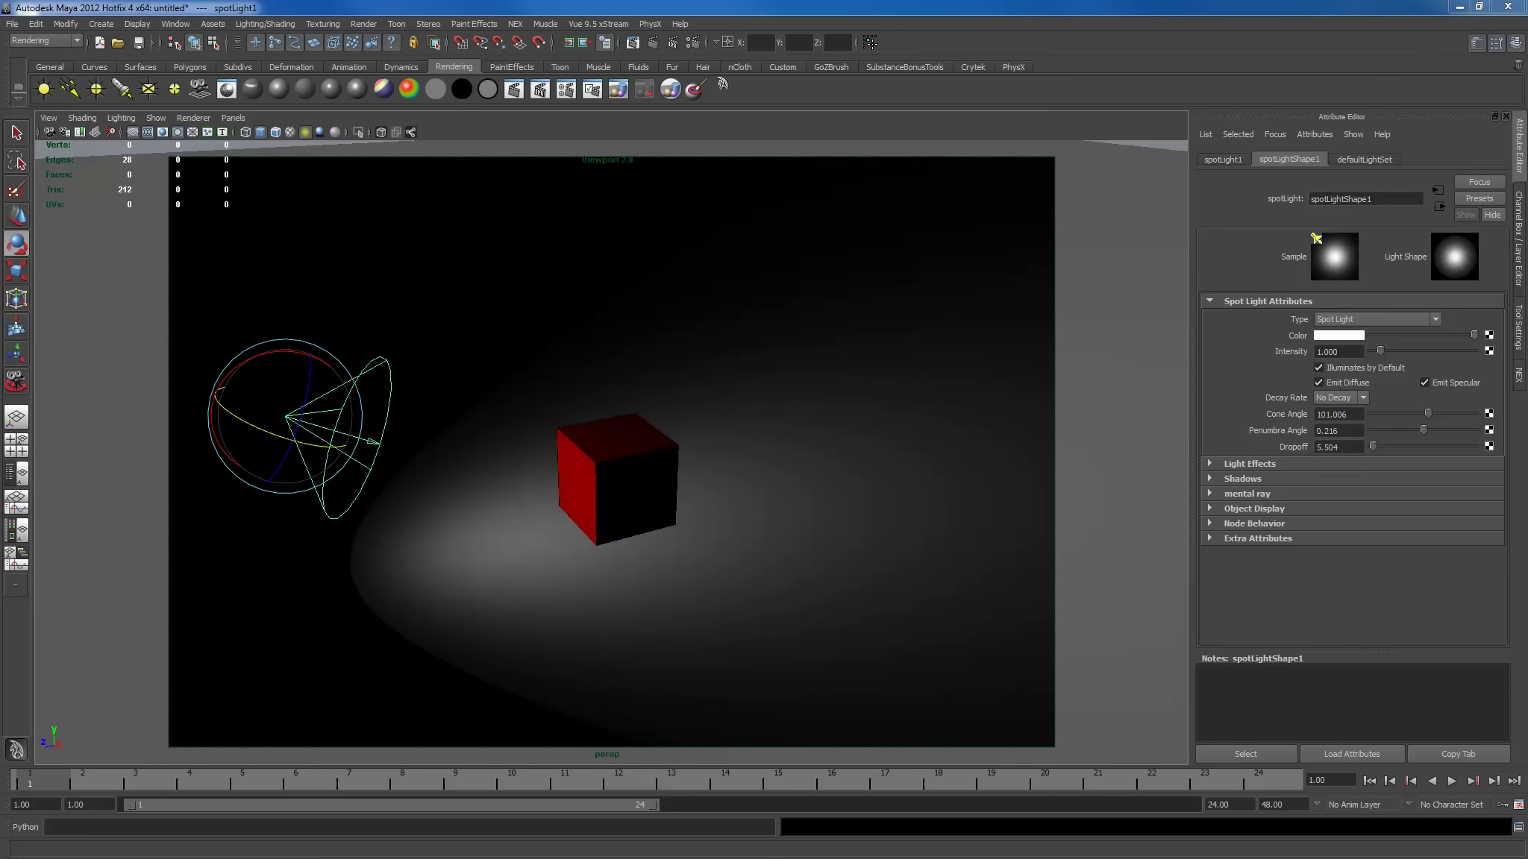
Set the Maya Software render quality to Production quality in Render Settings.
left_click(604, 42)
left_click_drag(765, 166, 1069, 92)
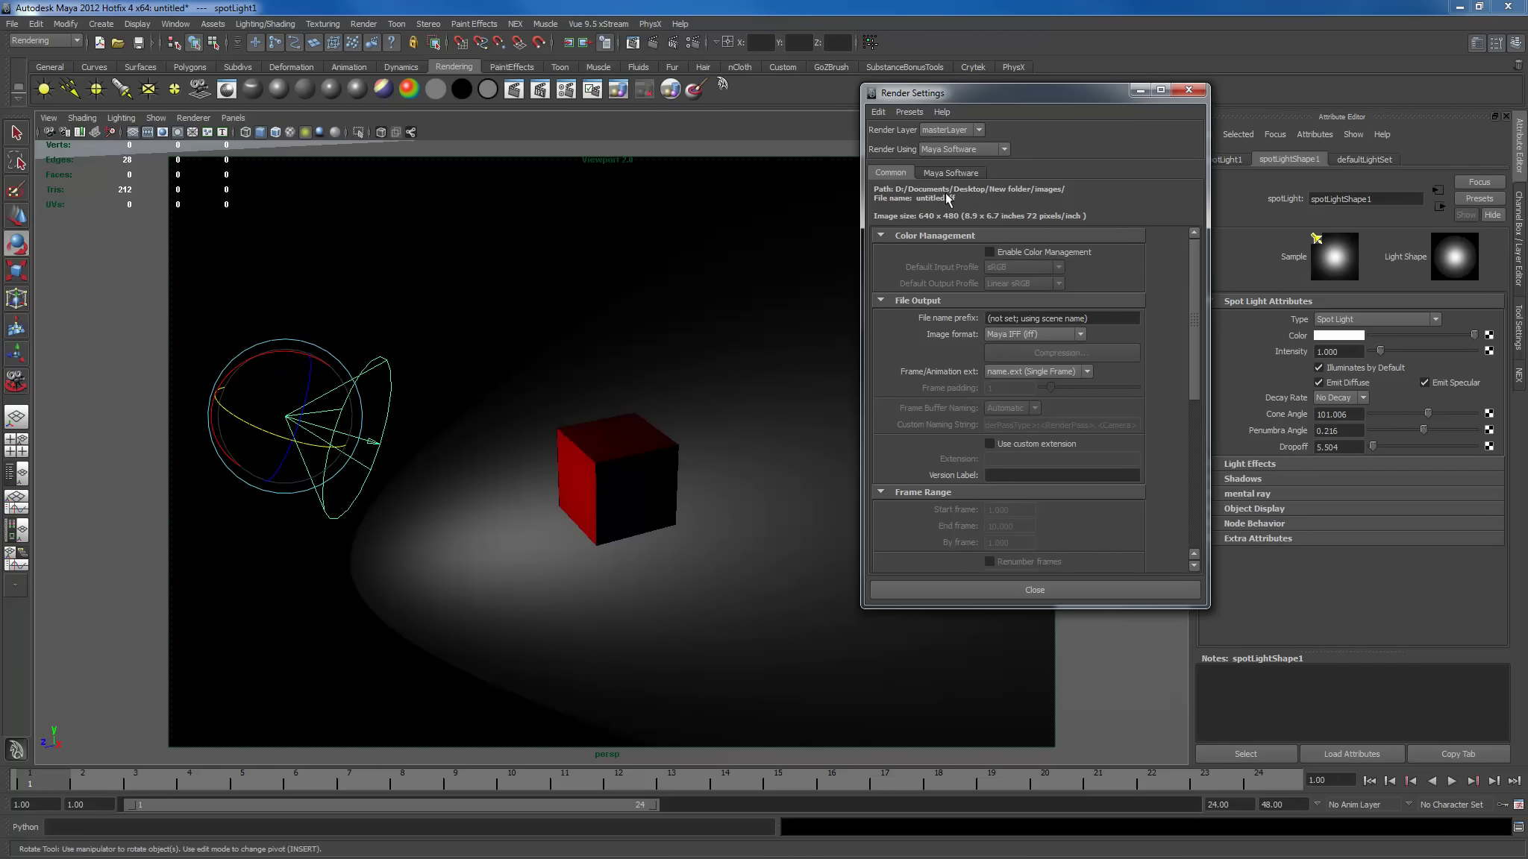
left_click(944, 173)
left_click(1031, 214)
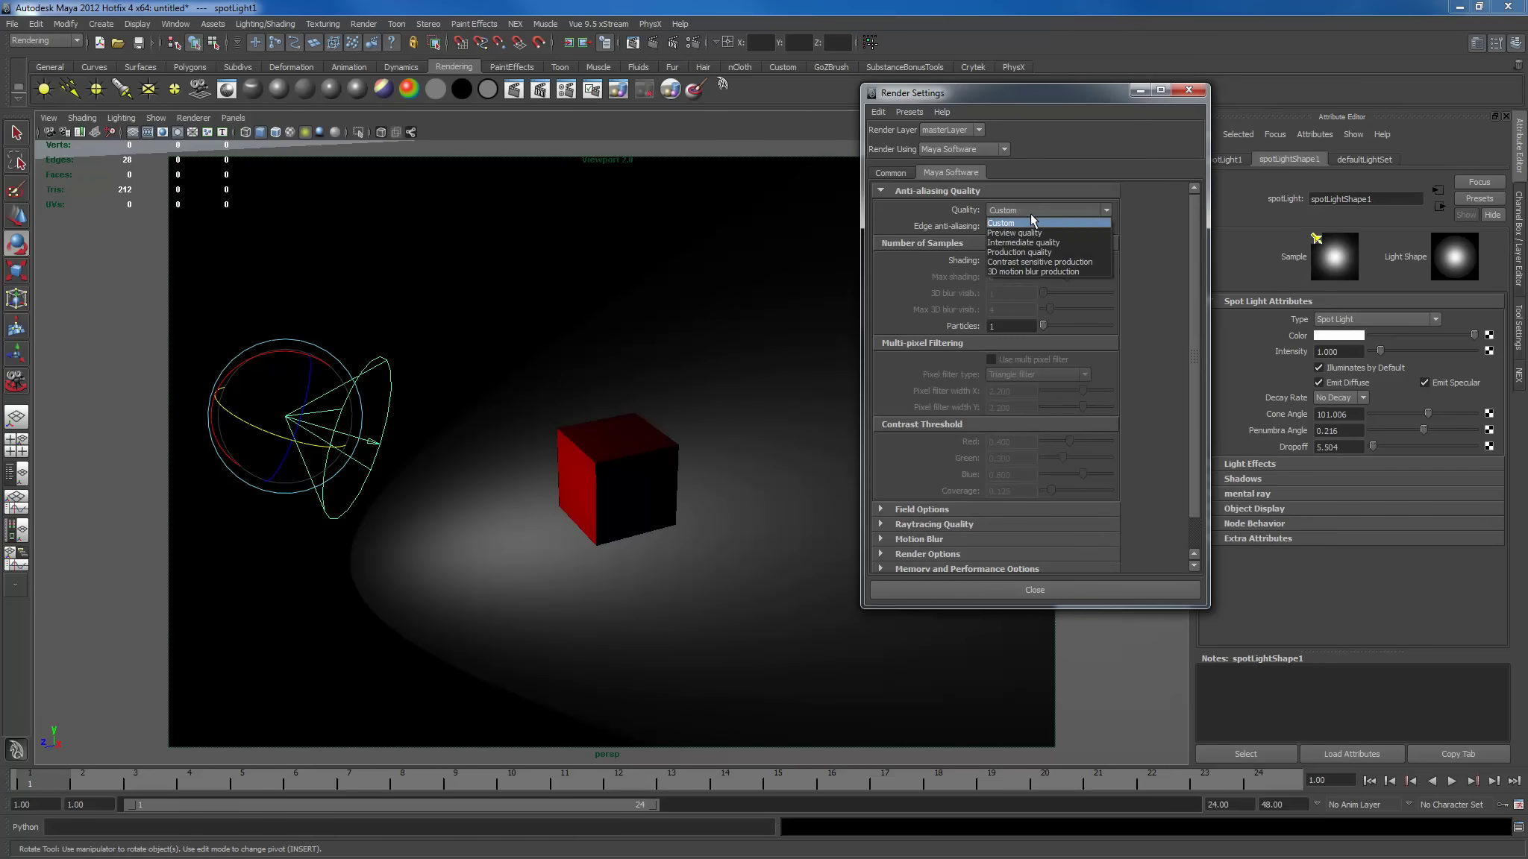
left_click(1028, 252)
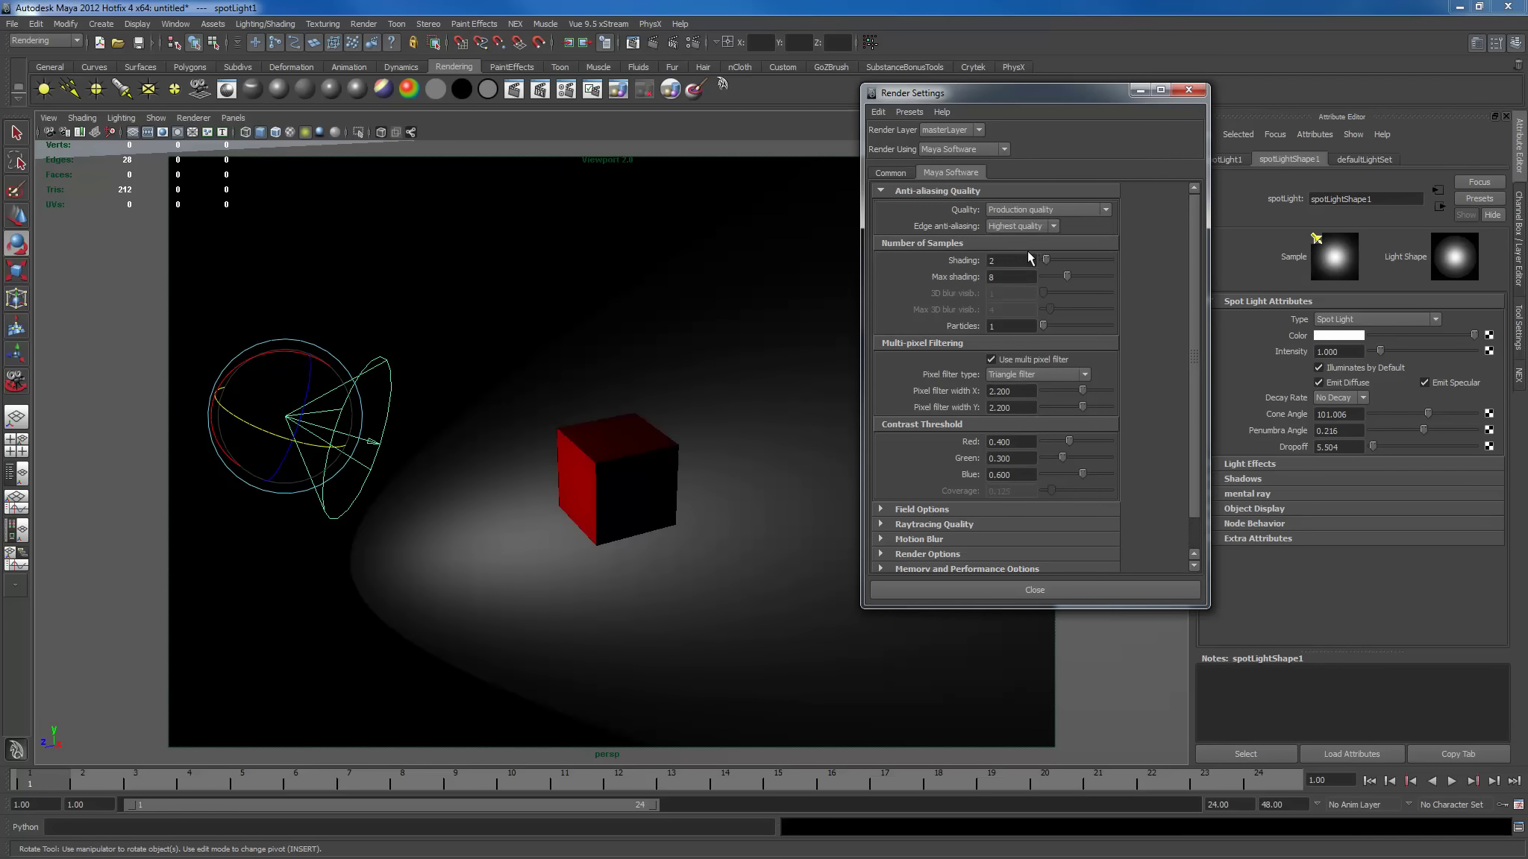
Enable raytracing with Reflections and Refractions both set to 0.
left_click(936, 524)
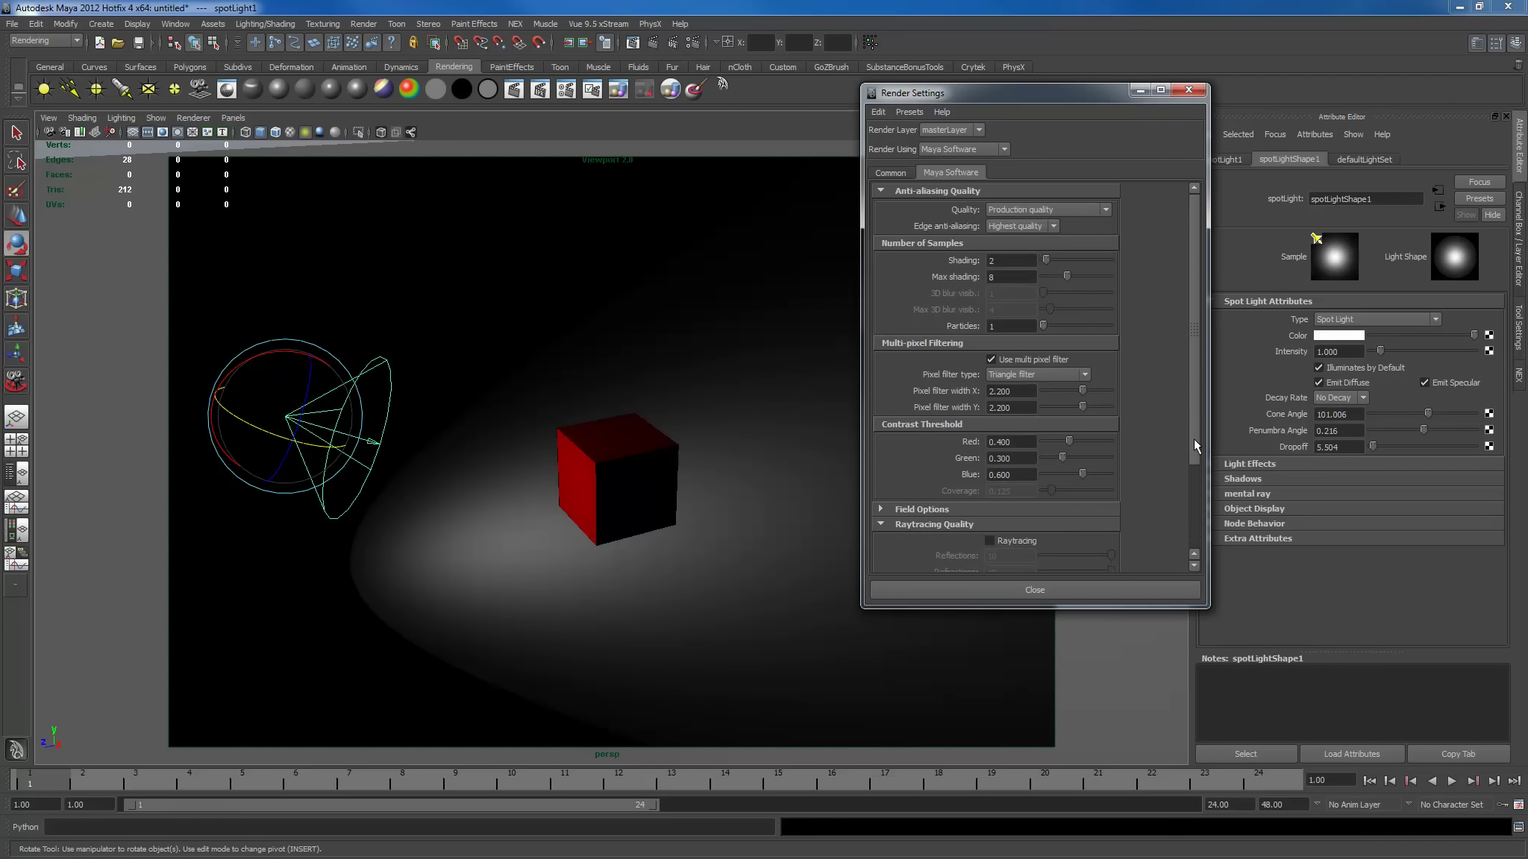
left_click_drag(1194, 440, 1188, 544)
left_click(1004, 422)
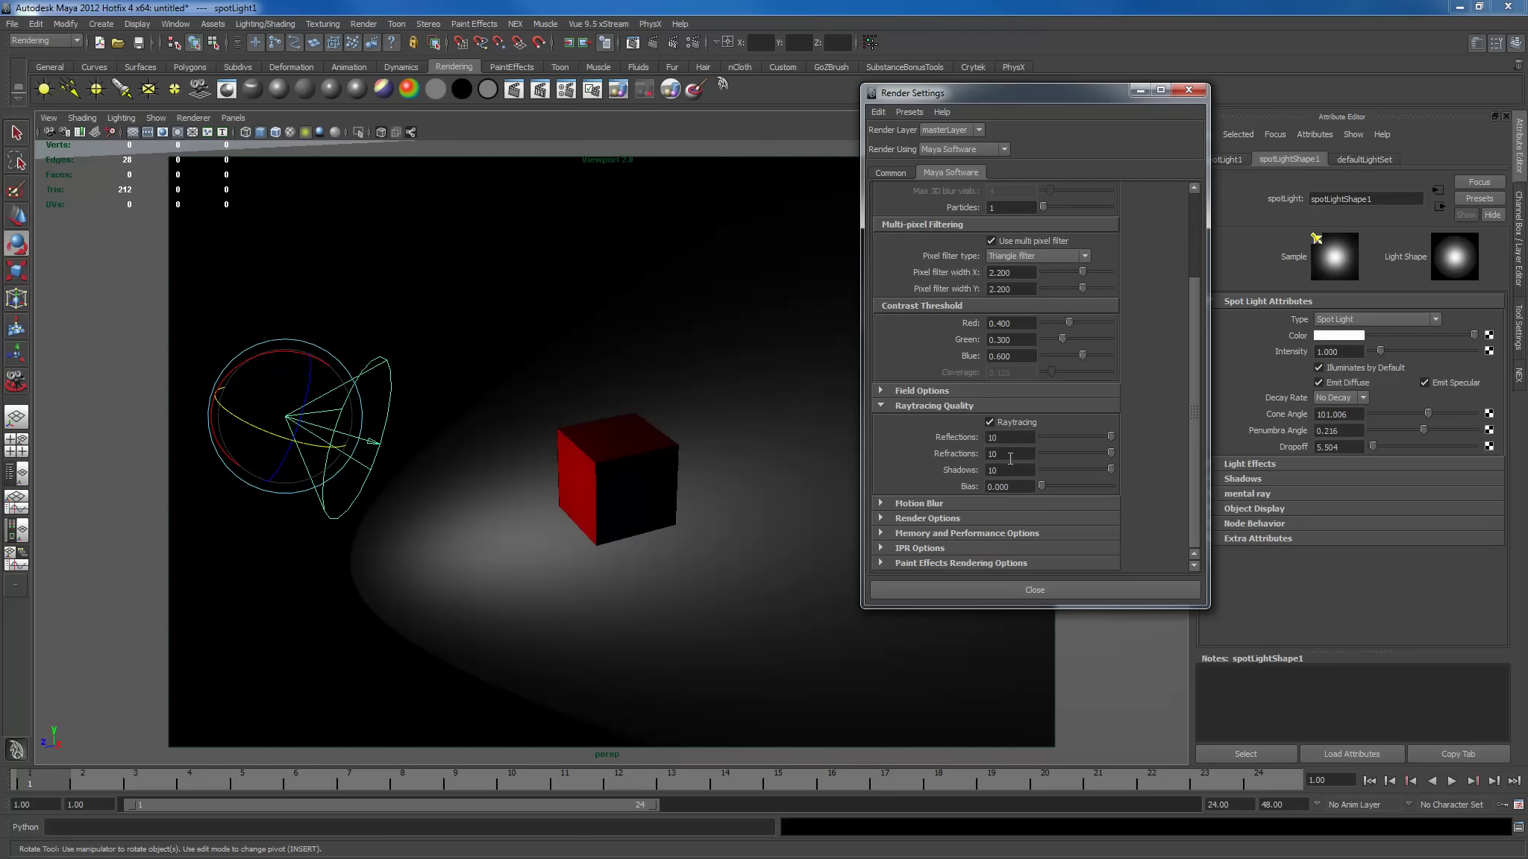
double_click(1014, 439)
left_click(1011, 454)
Turn on Use Ray Trace Shadows for the spotlight.
left_click(1189, 90)
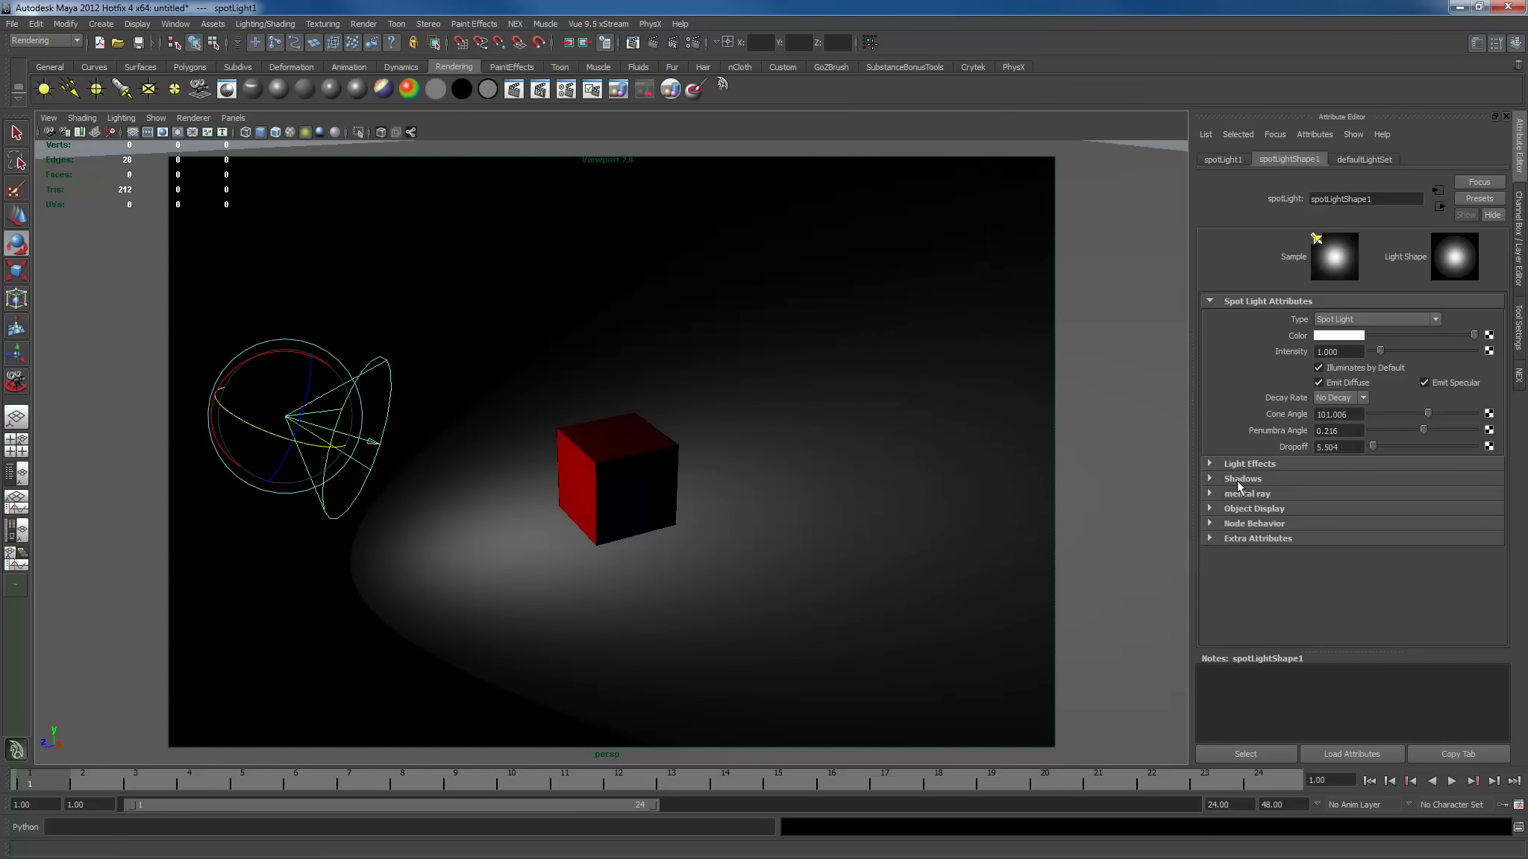
left_click(1237, 480)
left_click_drag(1502, 426, 1502, 589)
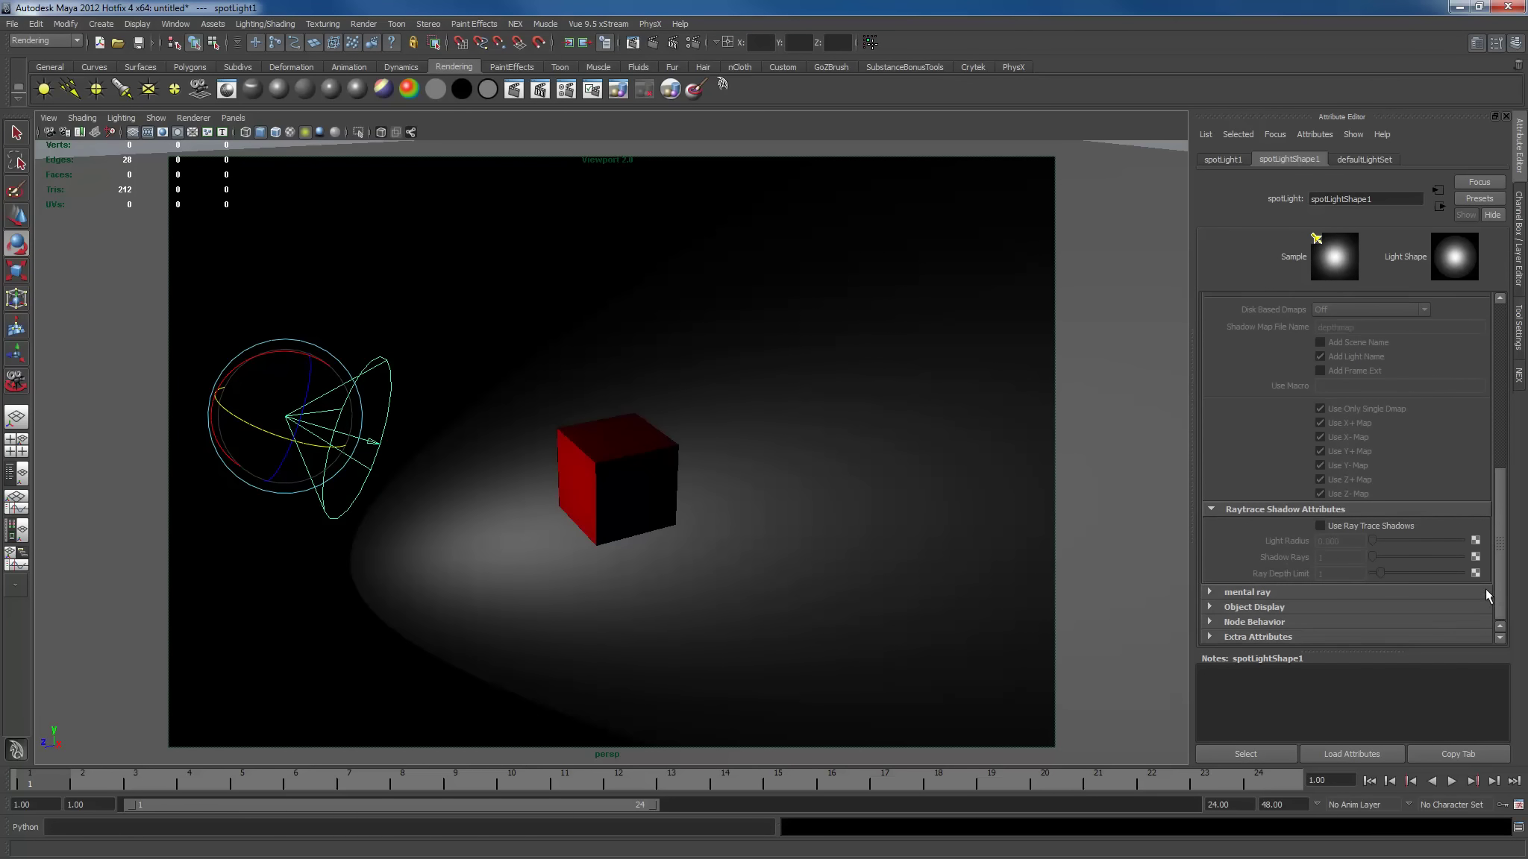
left_click(1371, 526)
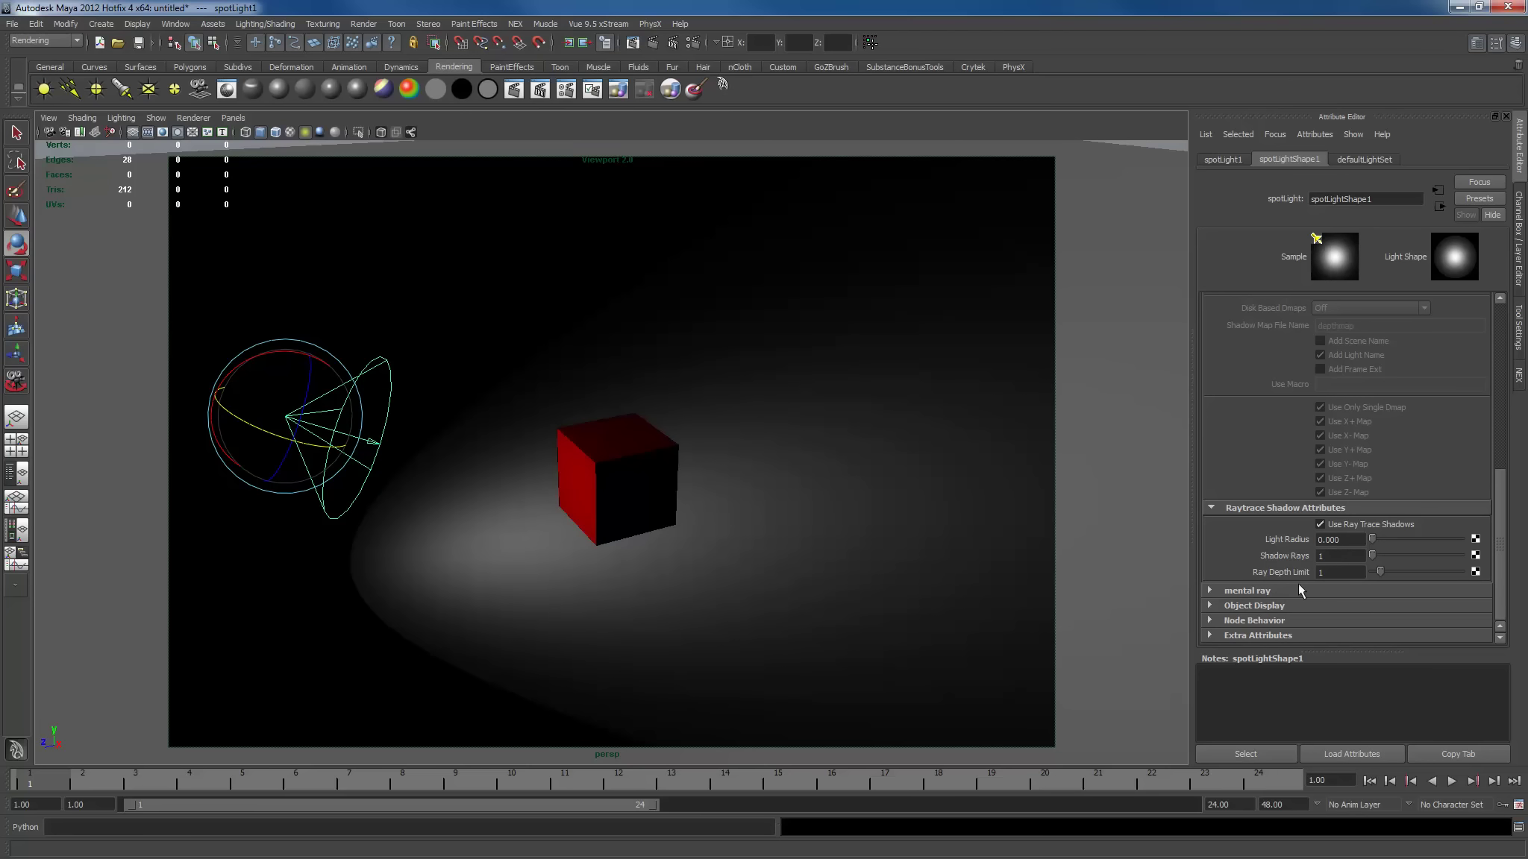
Render the current frame, then move in close to the cube and render again.
left_click(652, 42)
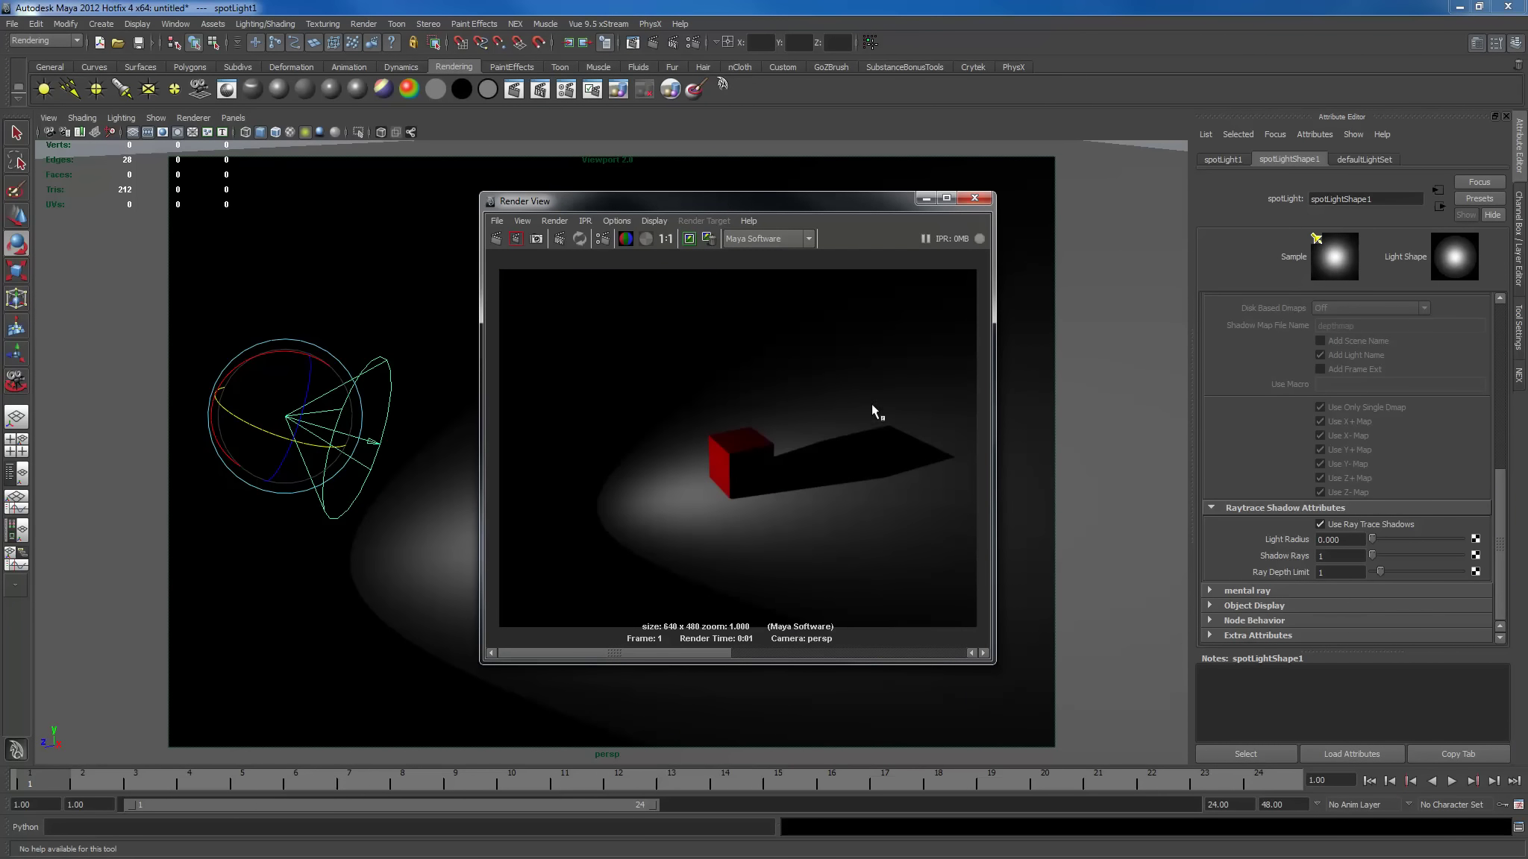
left_click(974, 198)
right_click_drag(634, 498, 740, 423, "alt")
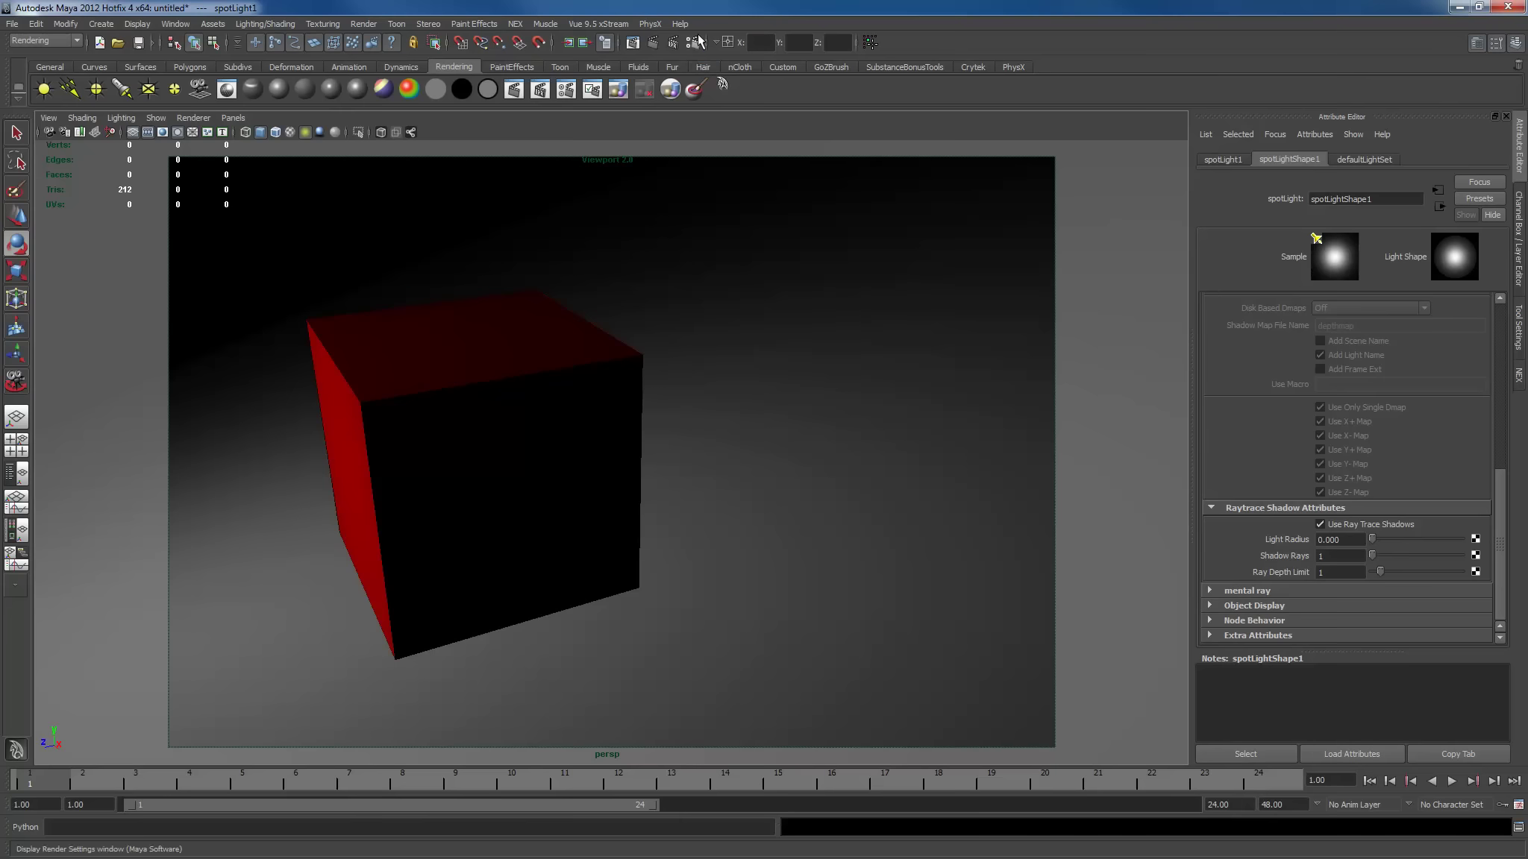
left_click(652, 42)
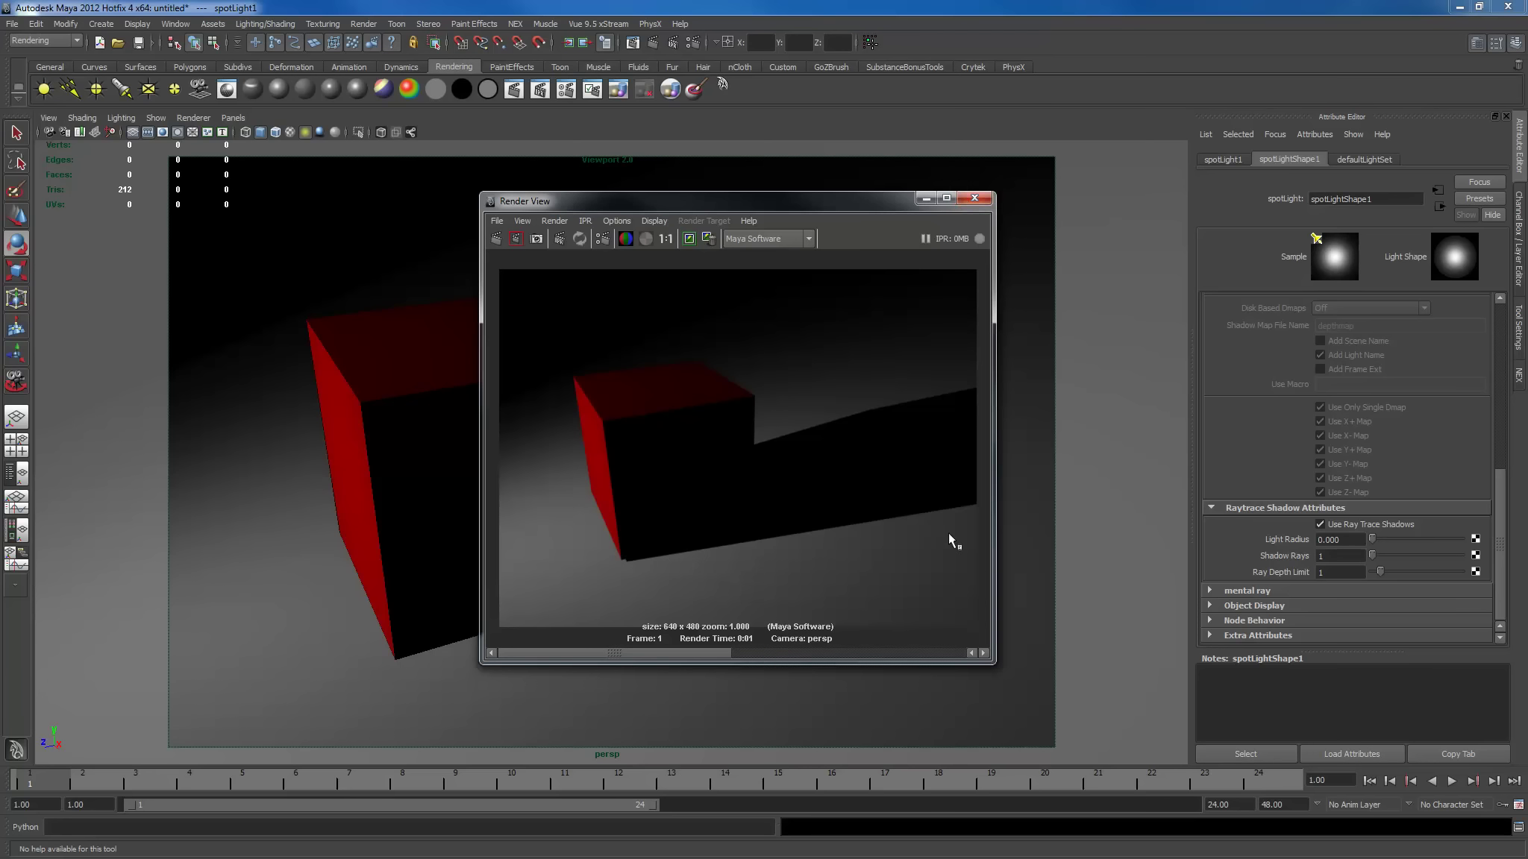
Nudge the red cube up slightly, then select the floor plane and the spotlight.
left_click(974, 198)
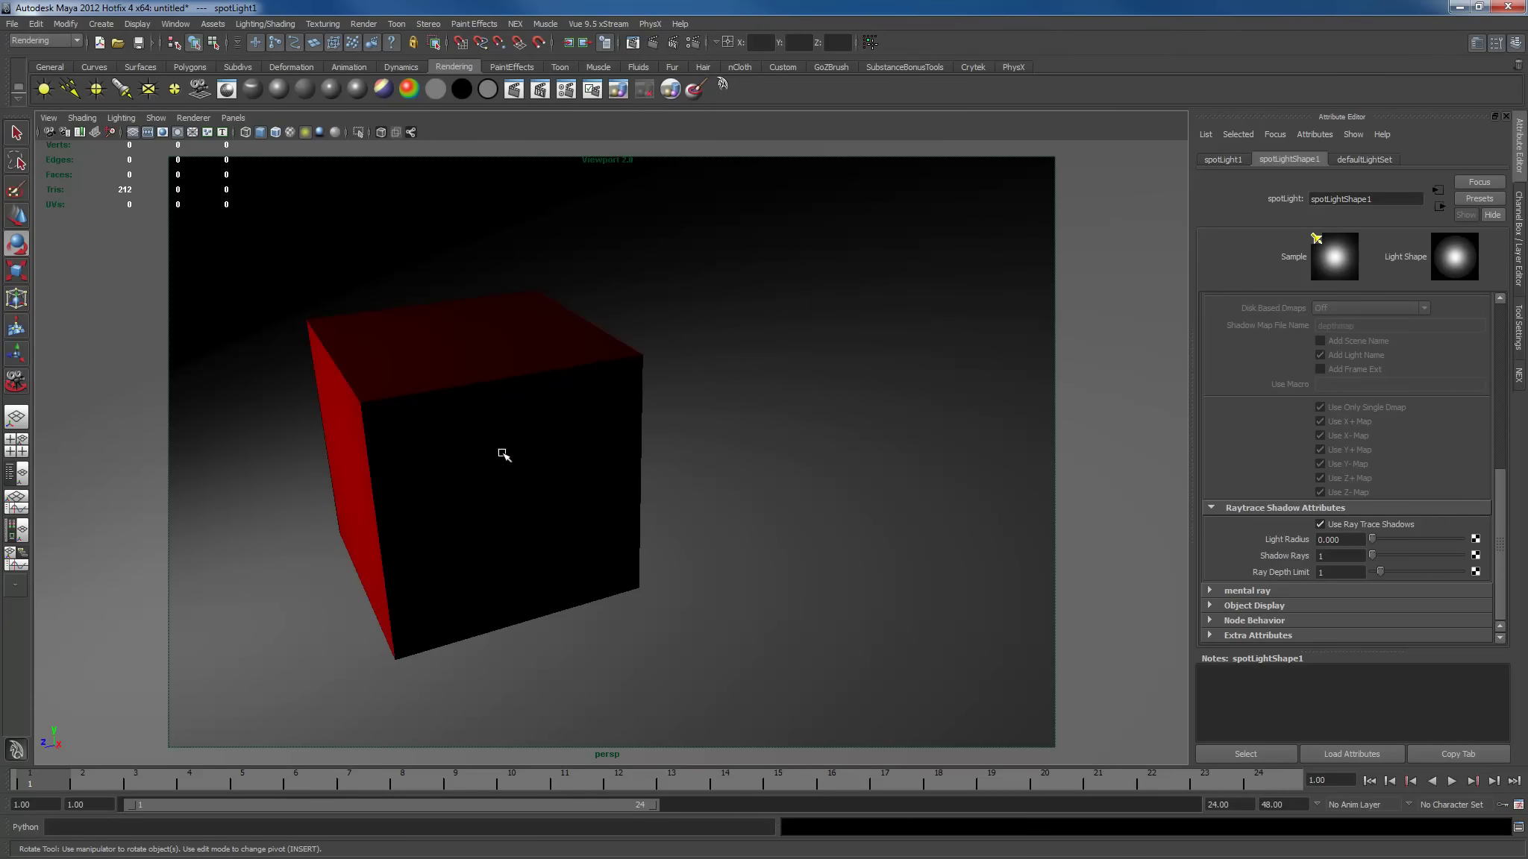
left_click(505, 454)
key("w")
left_click_drag(473, 420, 474, 424)
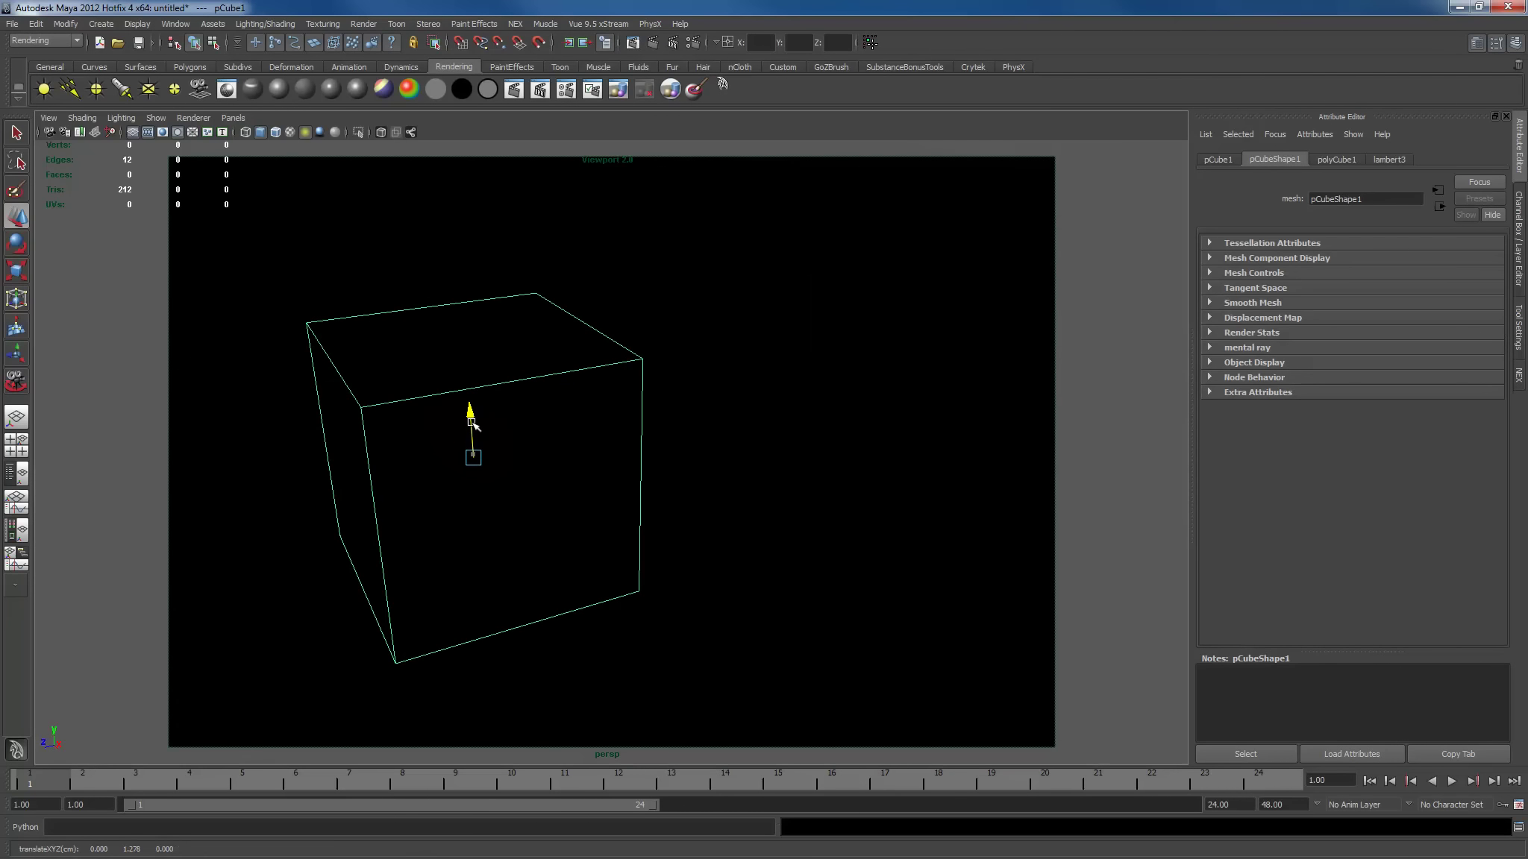
left_click(648, 328)
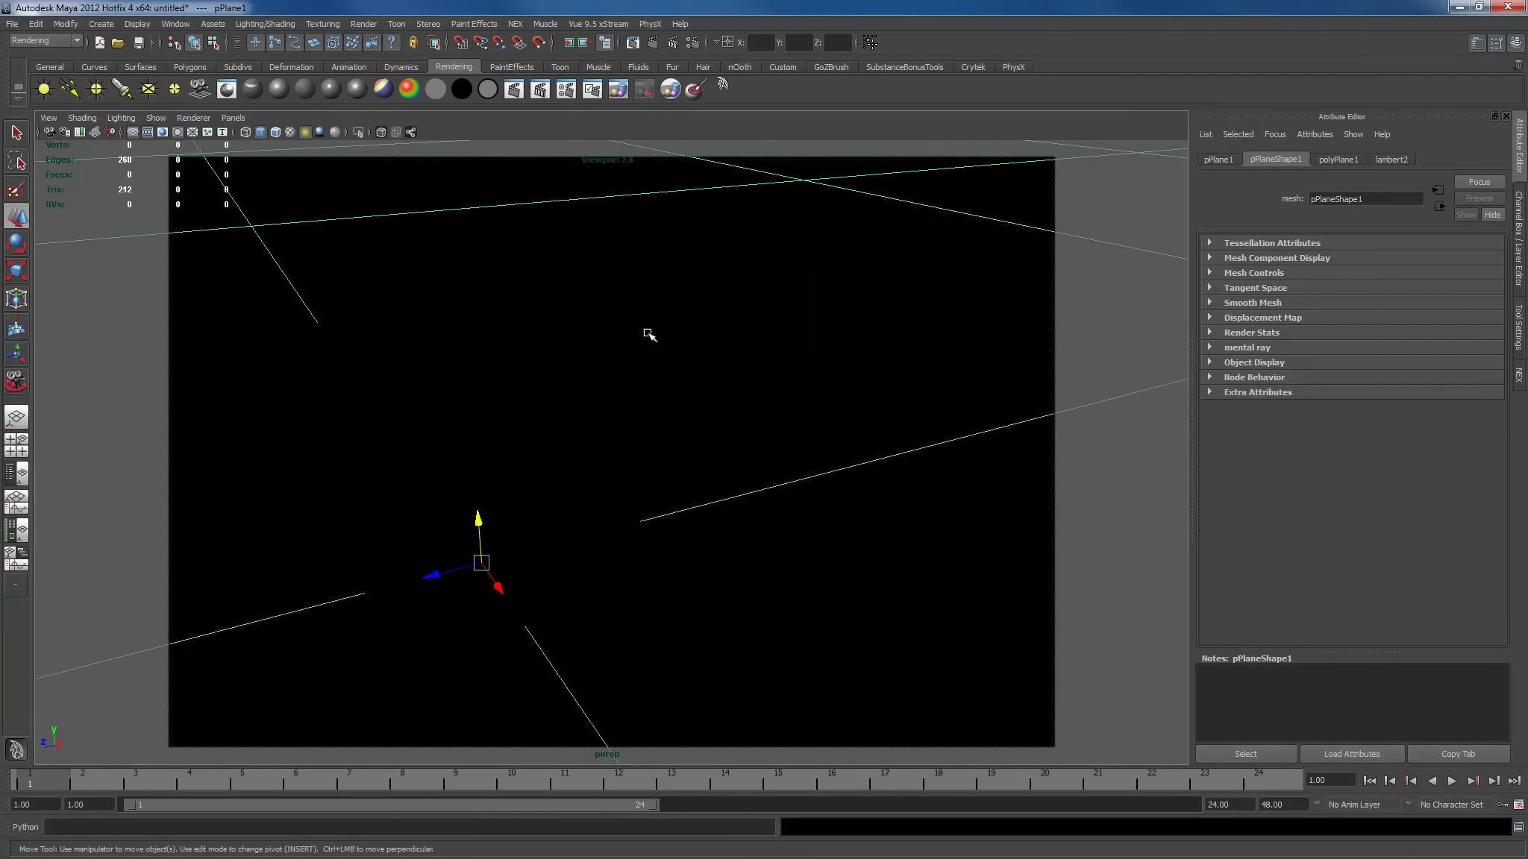
right_click_drag(478, 505, 170, 341, "alt")
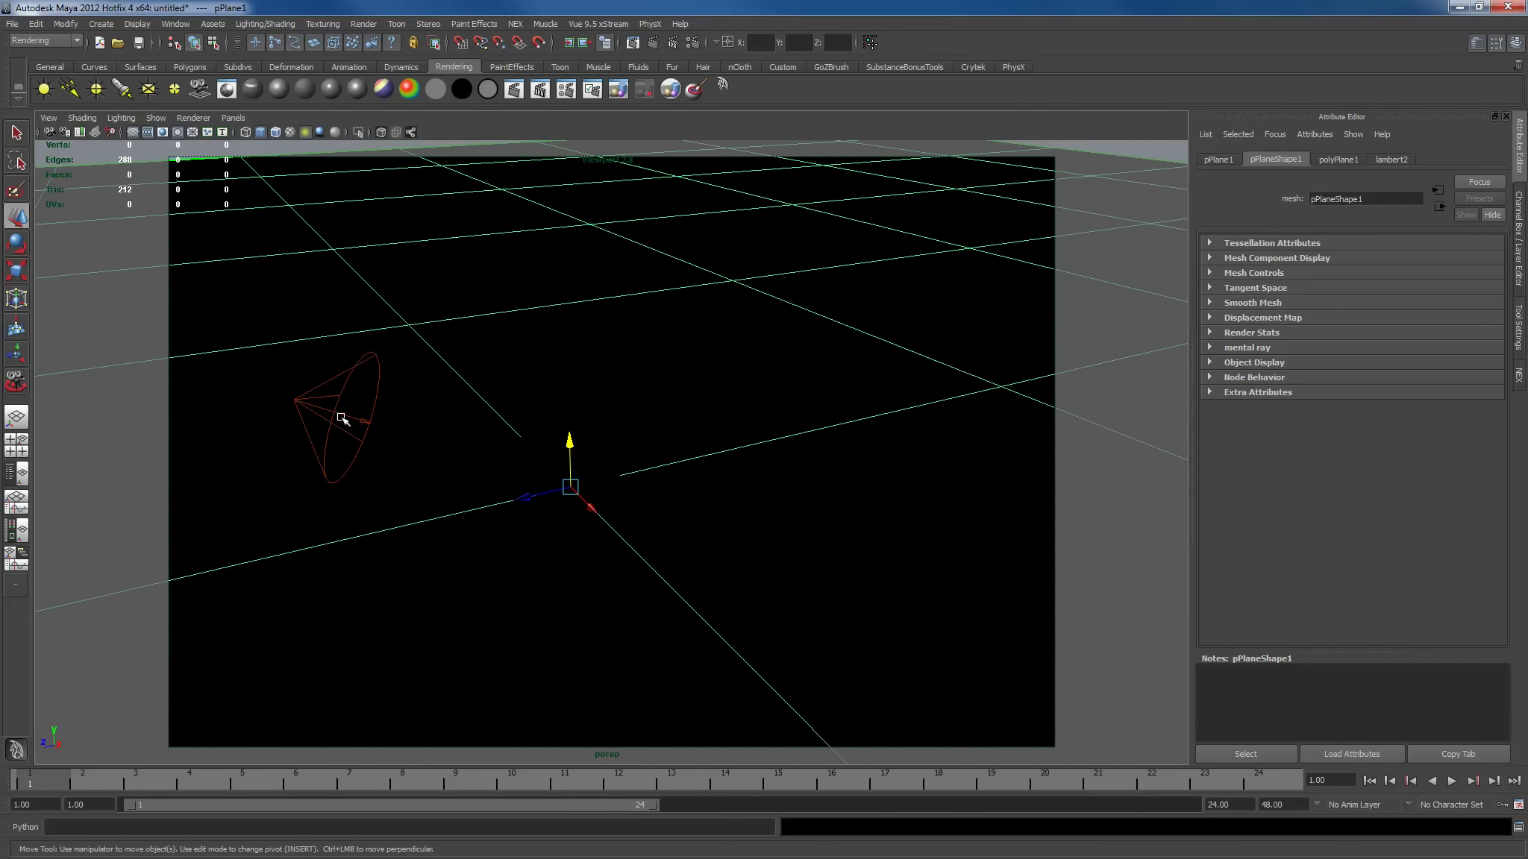
left_click(341, 408)
Switch the viewport to High Quality Rendering, select the cube, and reopen Render Settings.
left_click(193, 117)
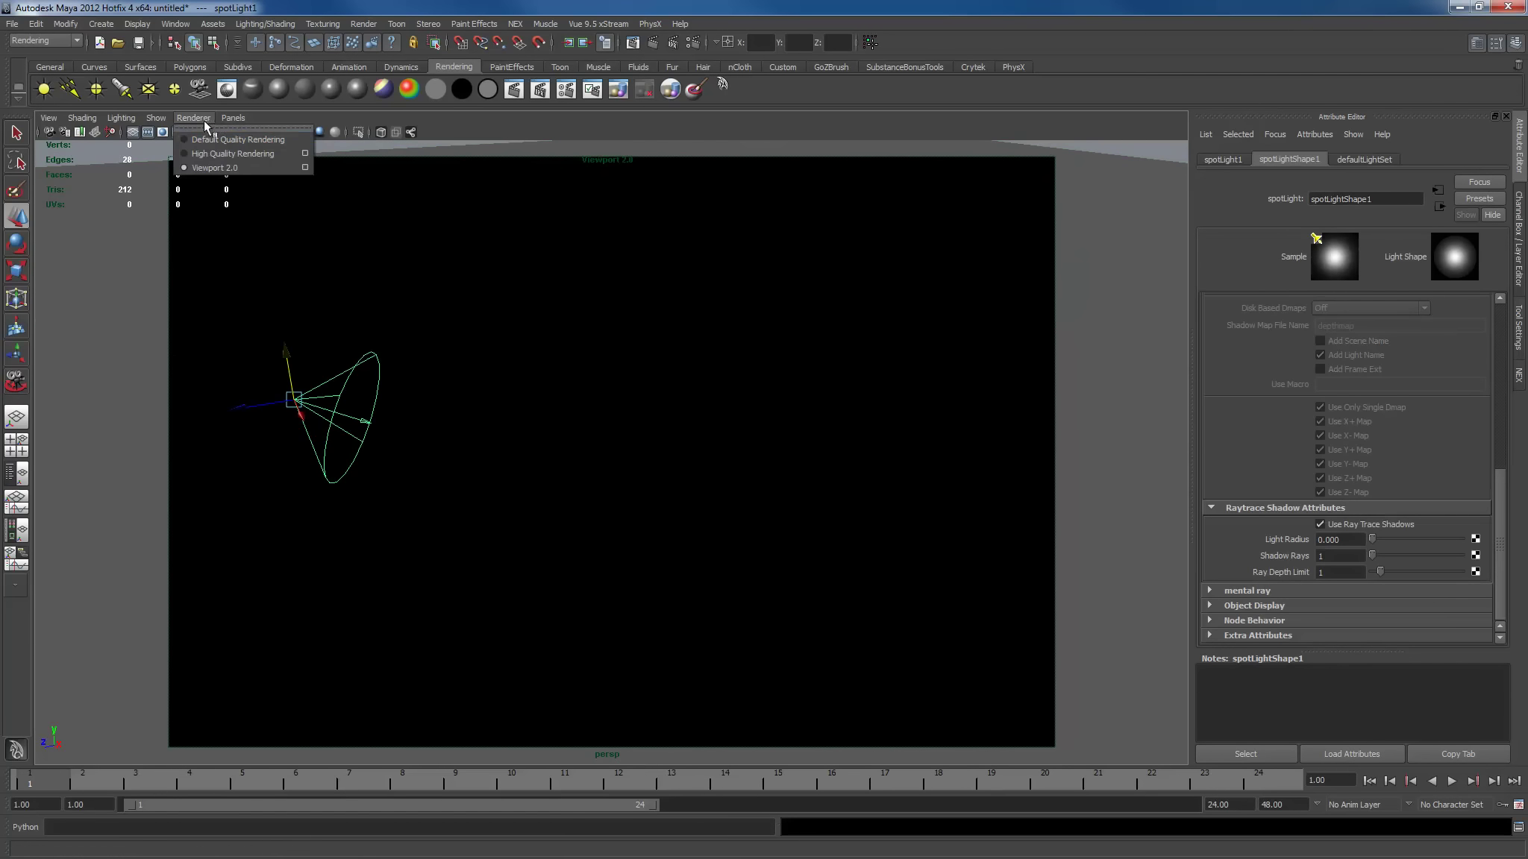
left_click(224, 149)
right_click_drag(518, 393, 736, 481, "alt")
left_click(532, 423)
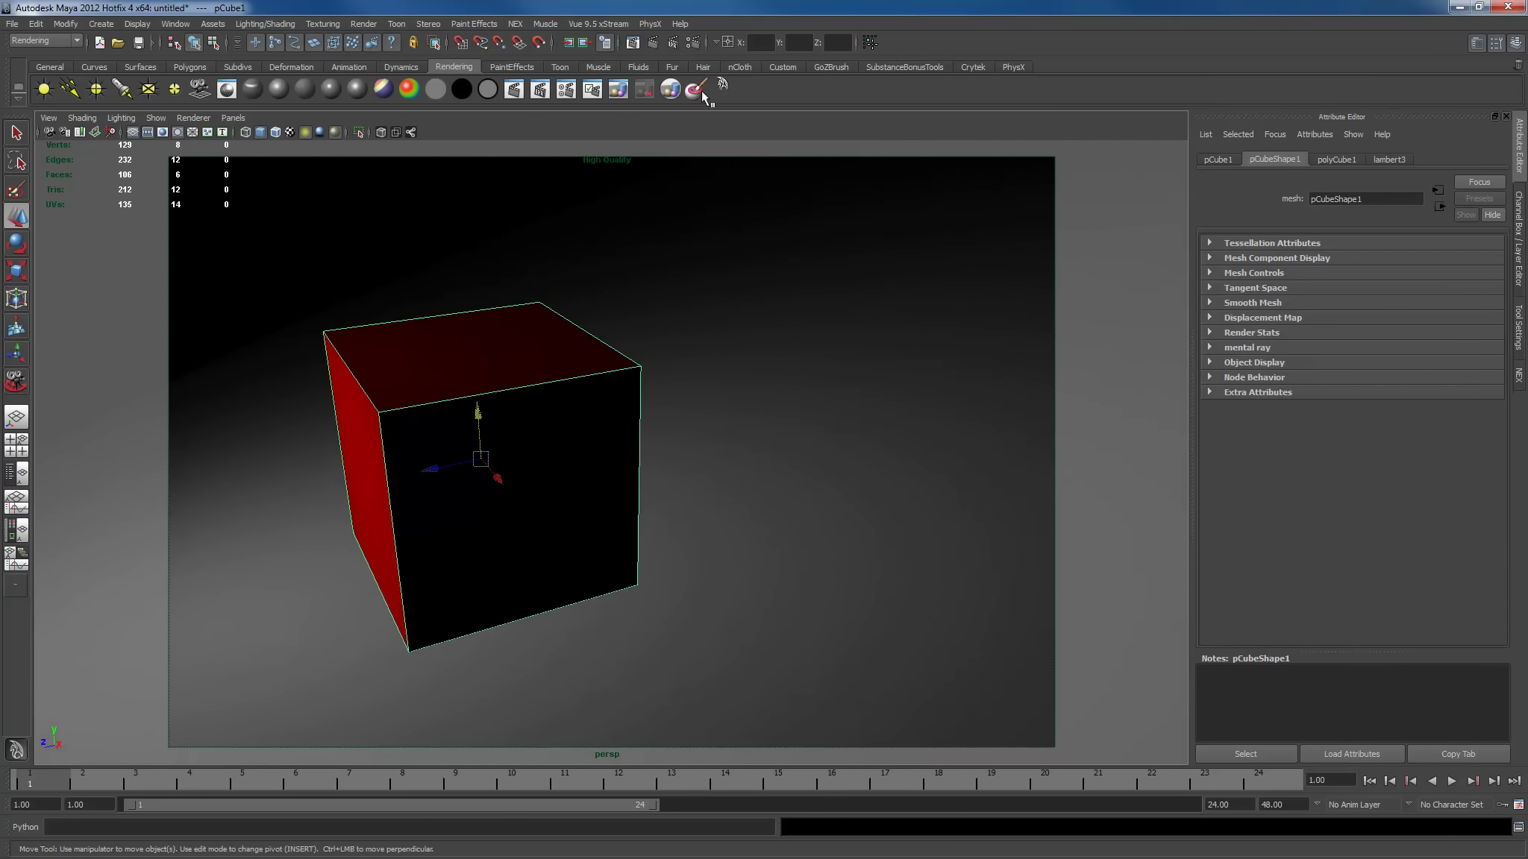
left_click(693, 42)
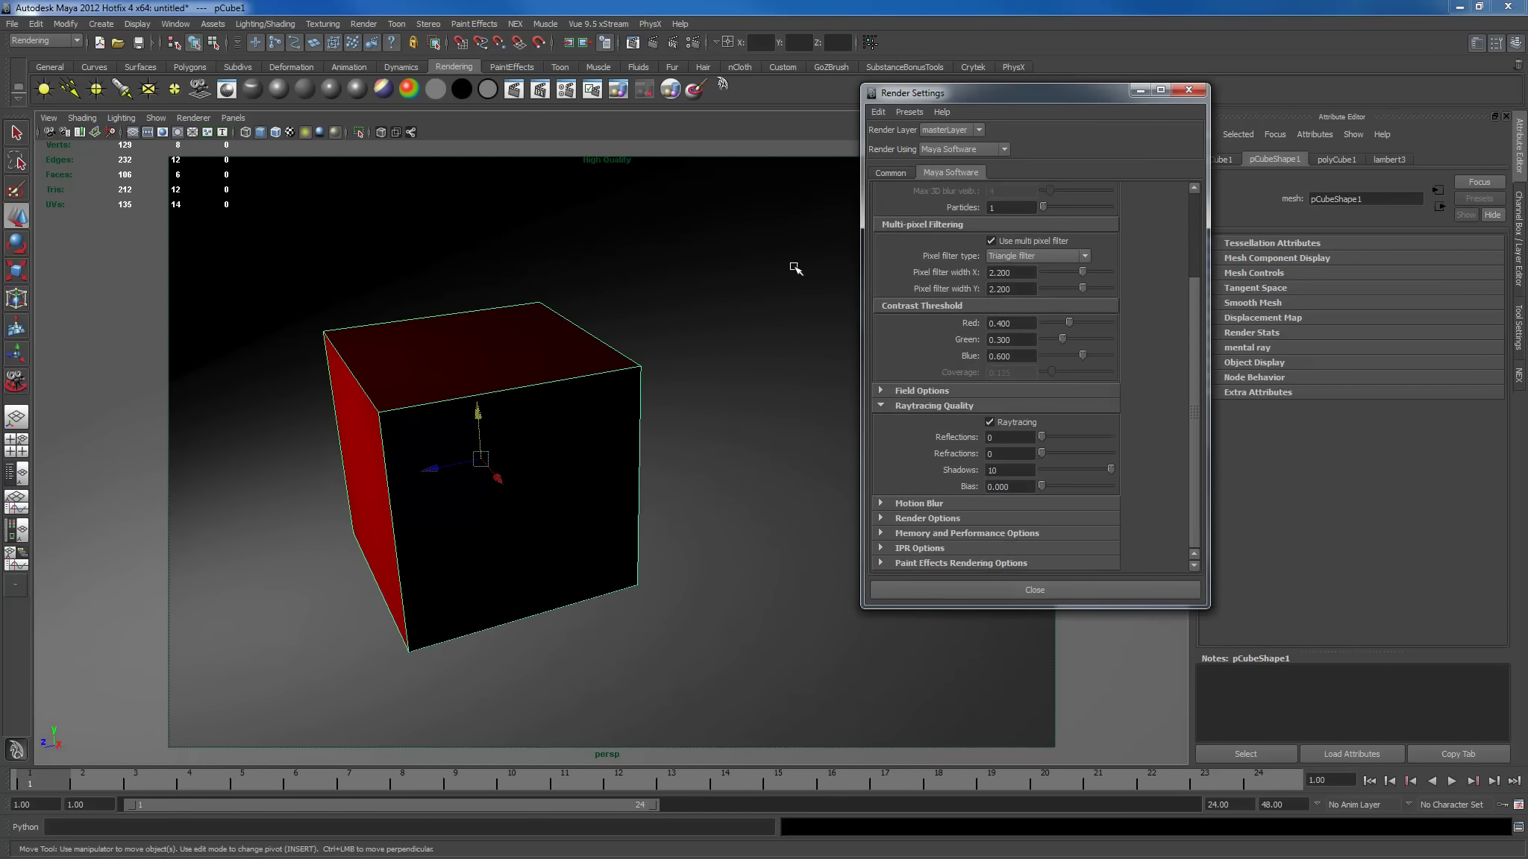
Set the Common tab's Image Size Preset to 1k Square.
scroll(1177, 355, "up", 3)
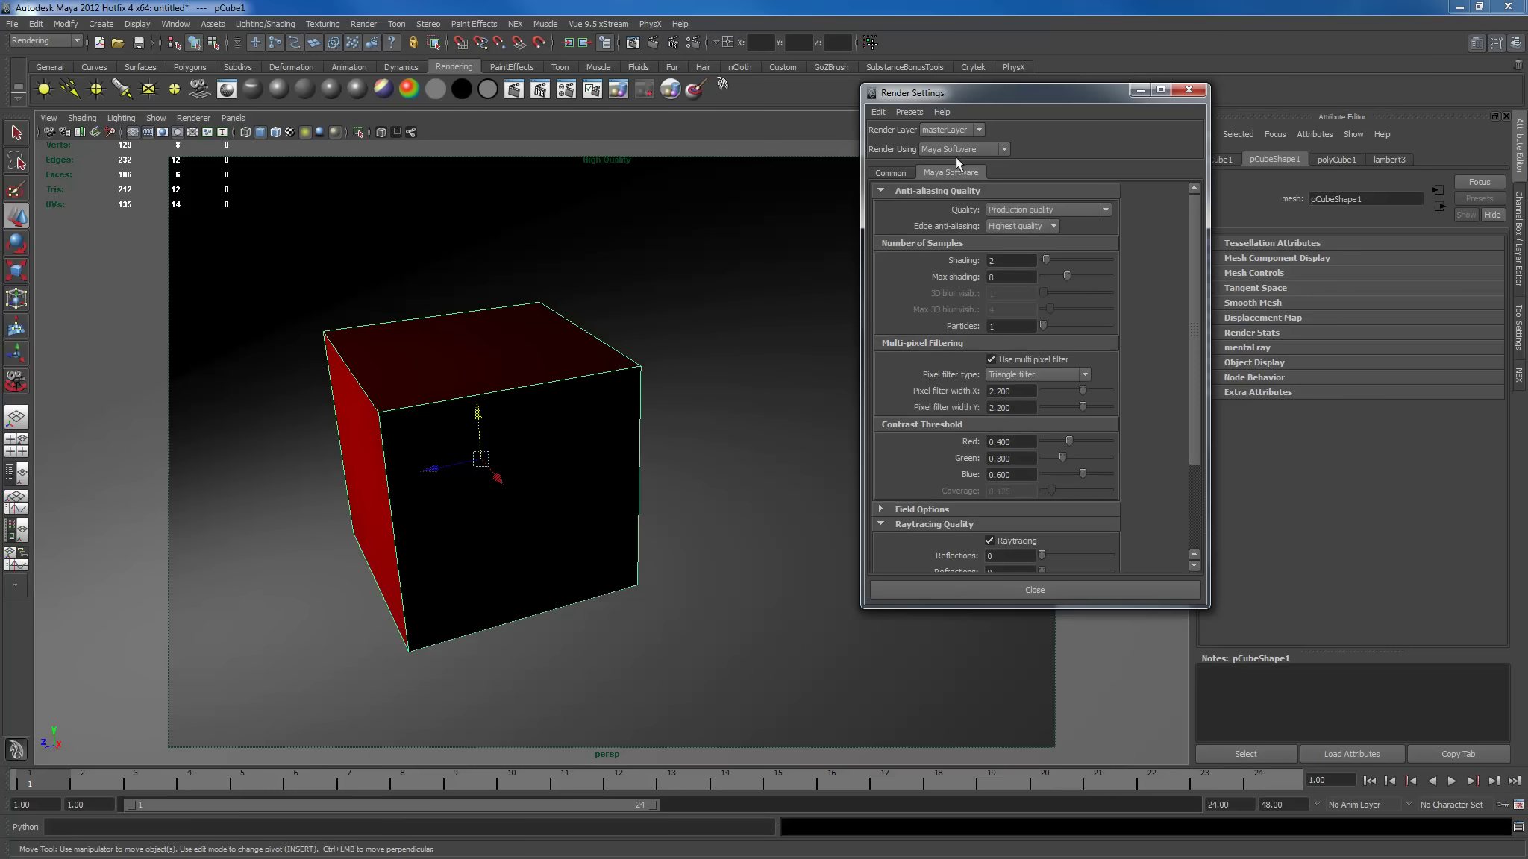
left_click(890, 172)
left_click_drag(1183, 350, 1189, 476)
left_click(1035, 401)
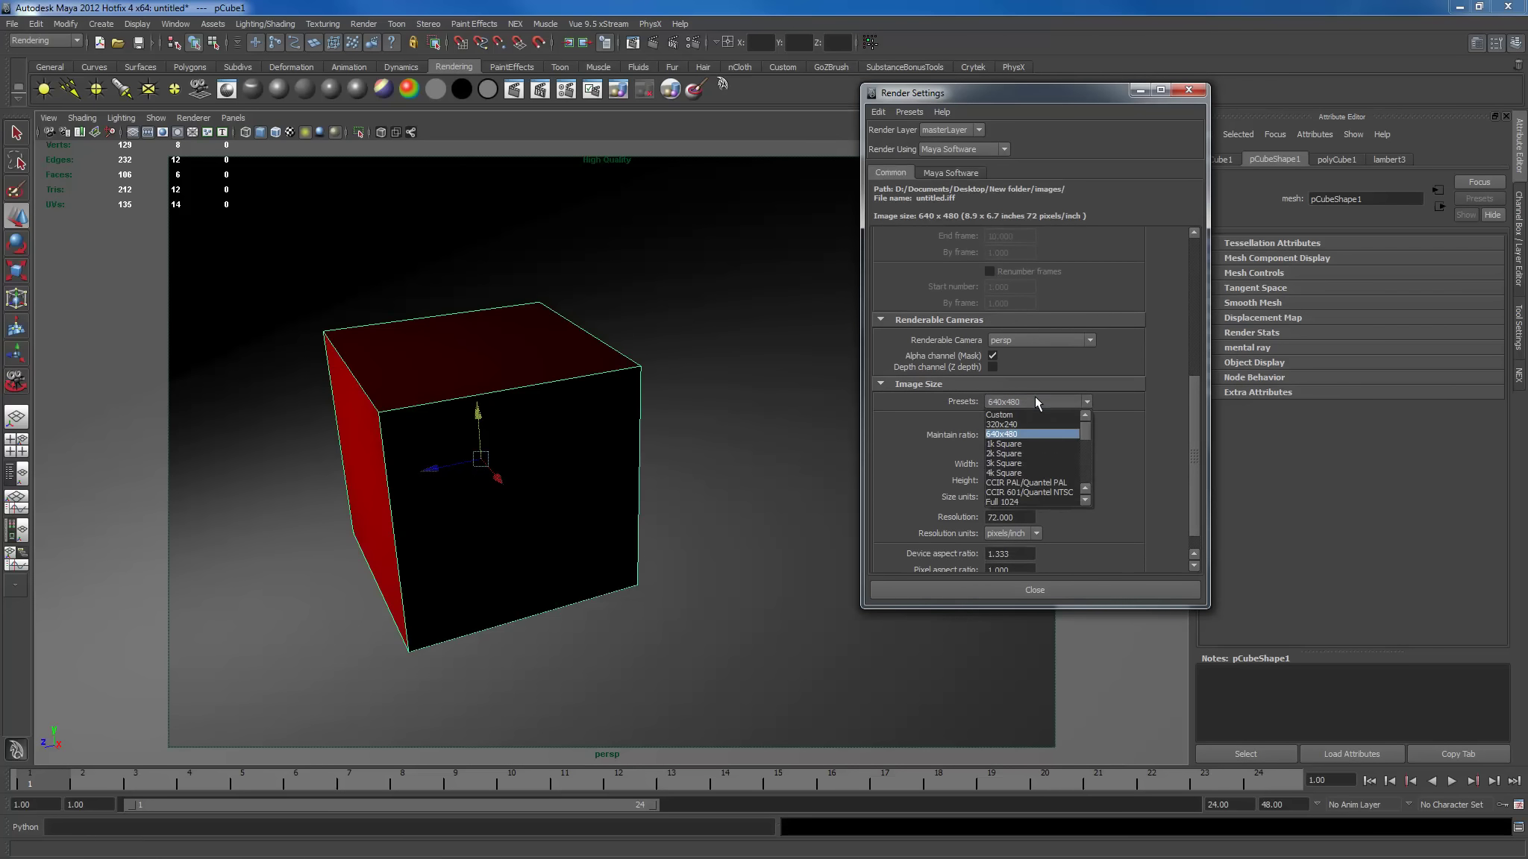
left_click(1033, 444)
left_click(1189, 90)
Render a test frame of the red cube, then close Render View.
left_click(653, 48)
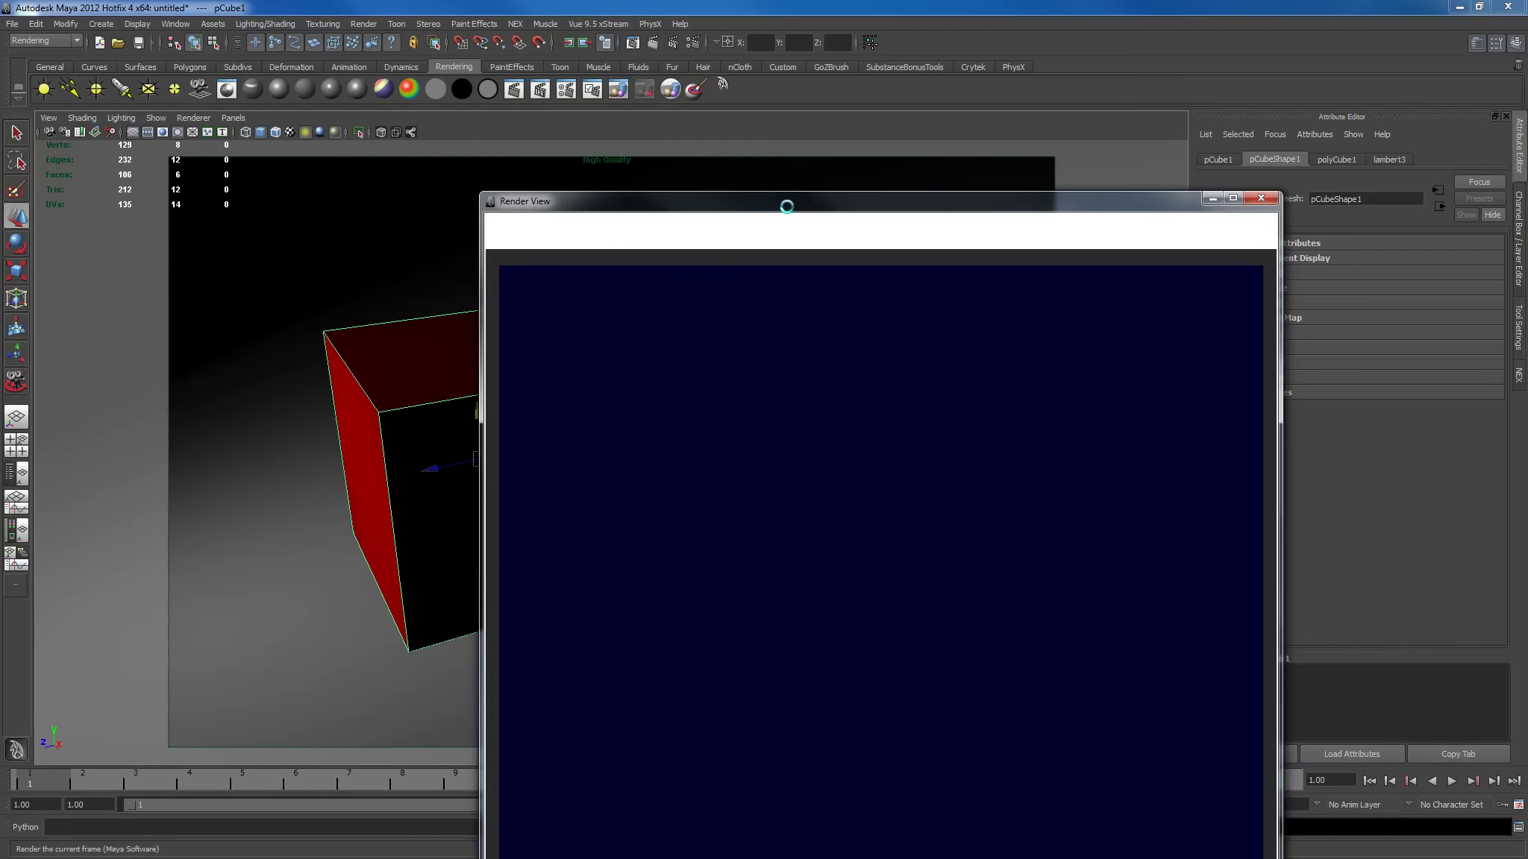
left_click_drag(780, 206, 608, 69)
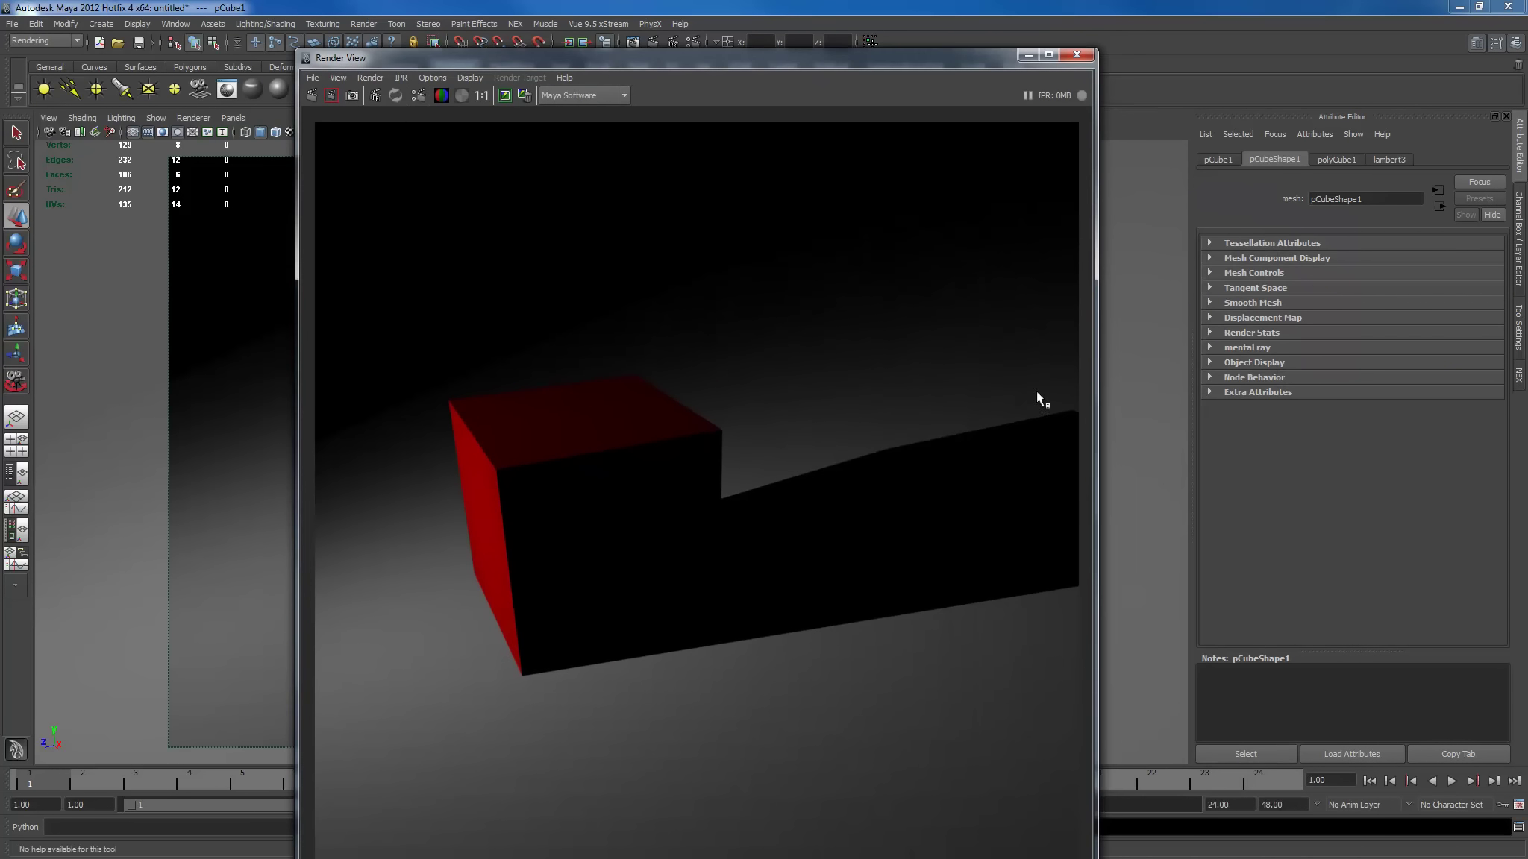
left_click(1076, 57)
Select spotLight1 in the Outliner and set its ray-trace Light Radius to 1.
left_click(21, 483)
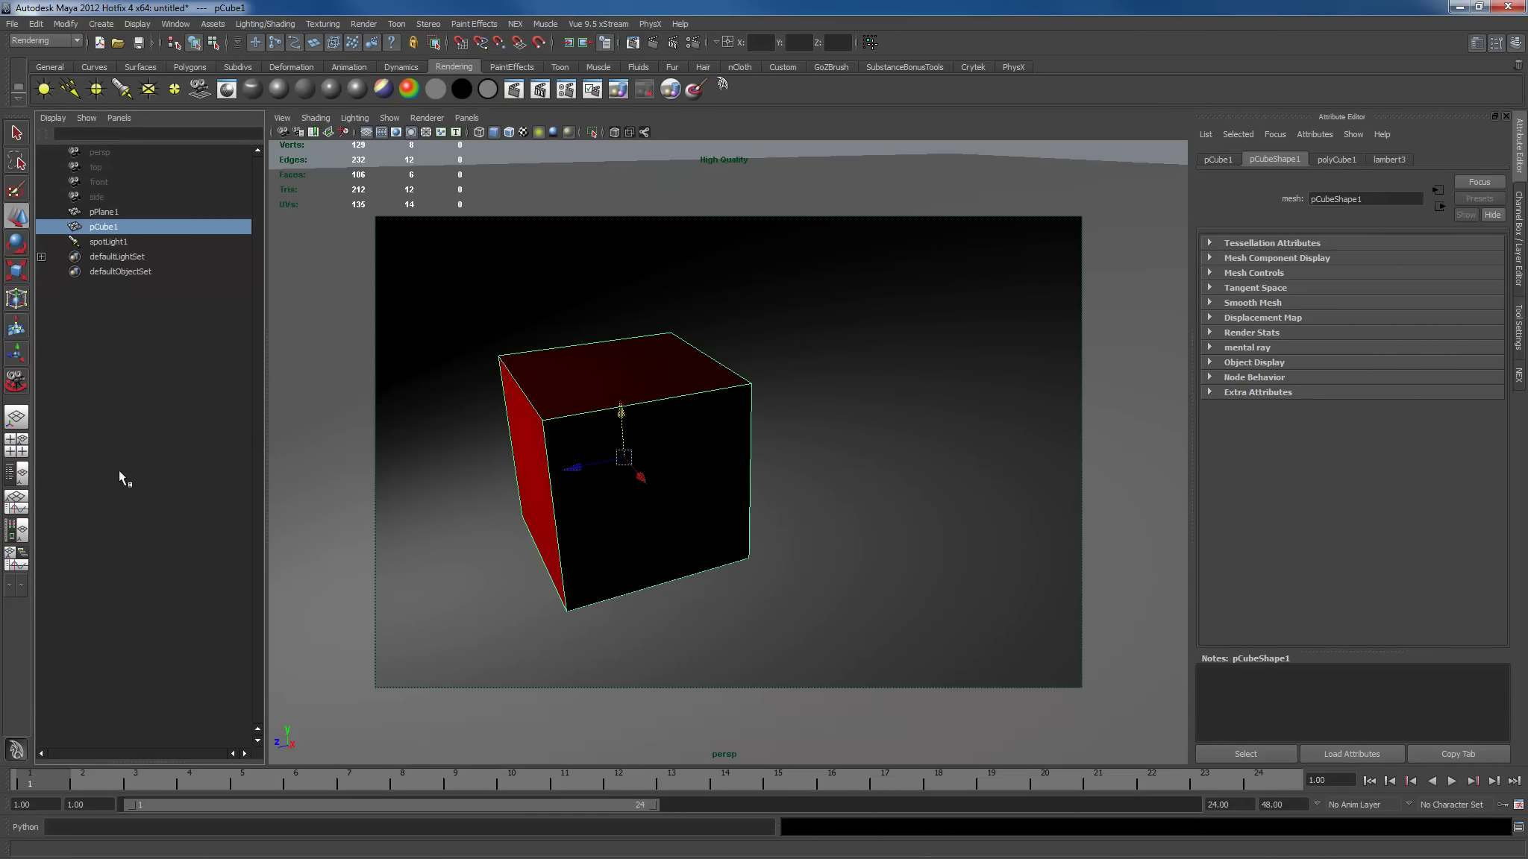
left_click(108, 241)
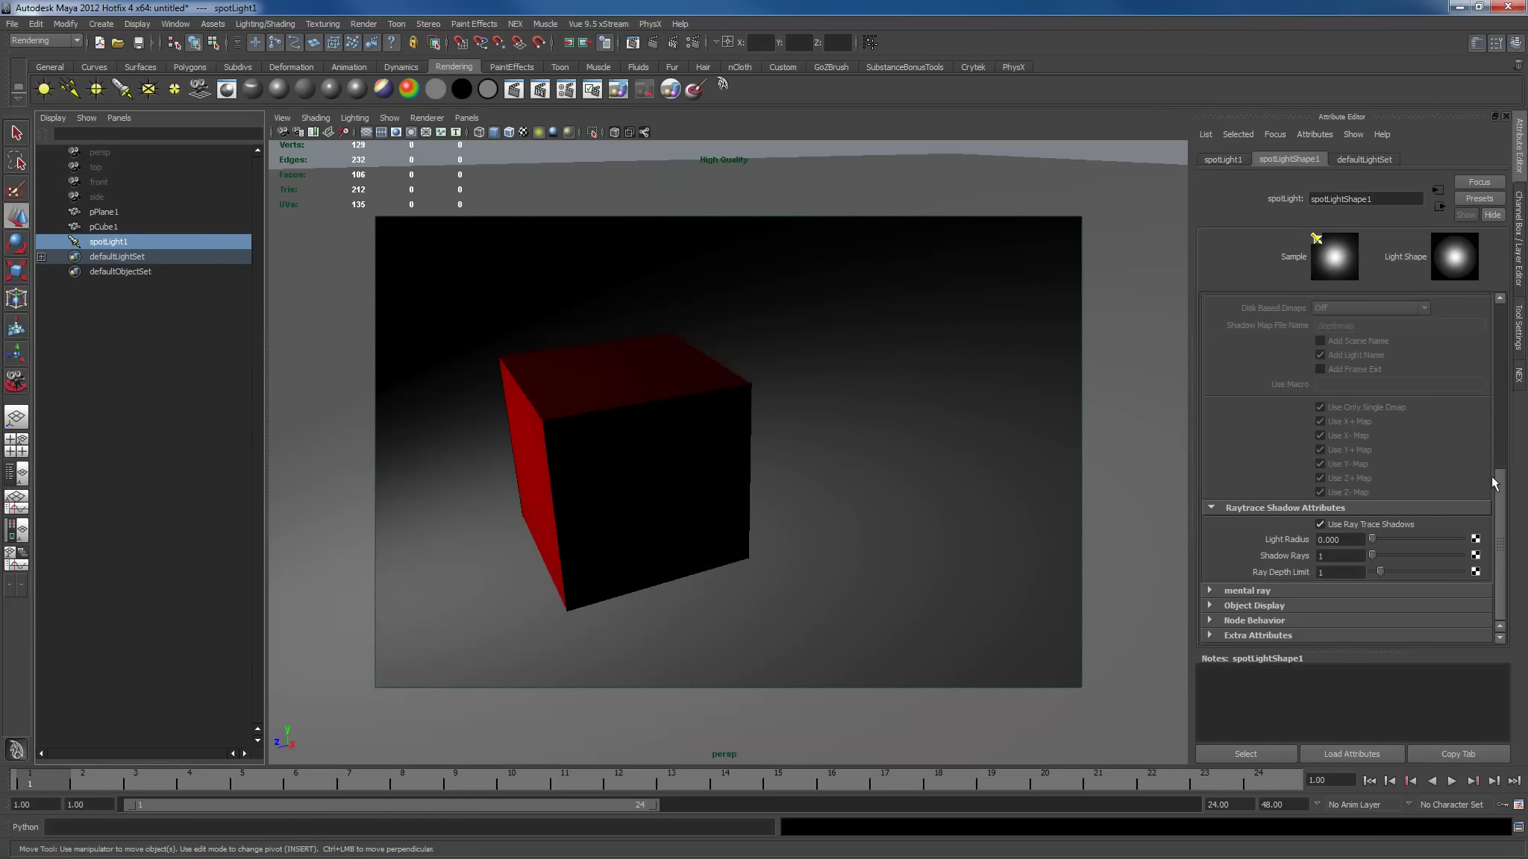
left_click(1339, 540)
type("1")
key("Return")
Render the frame to see the softer, grainy cube shadow.
left_click(653, 42)
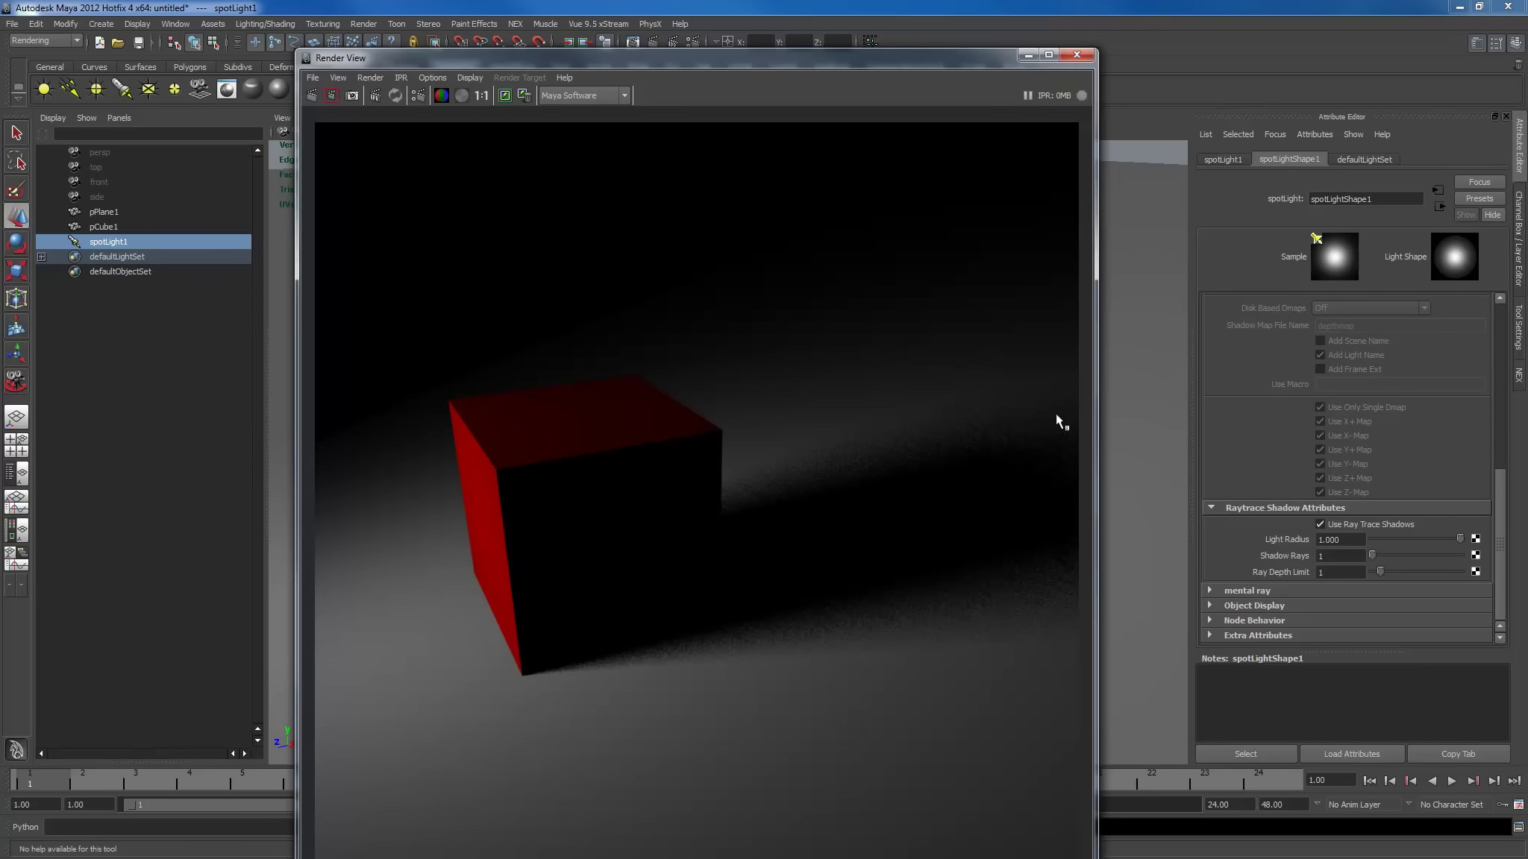
left_click(1075, 56)
middle_click_drag(972, 498, 881, 485, "alt")
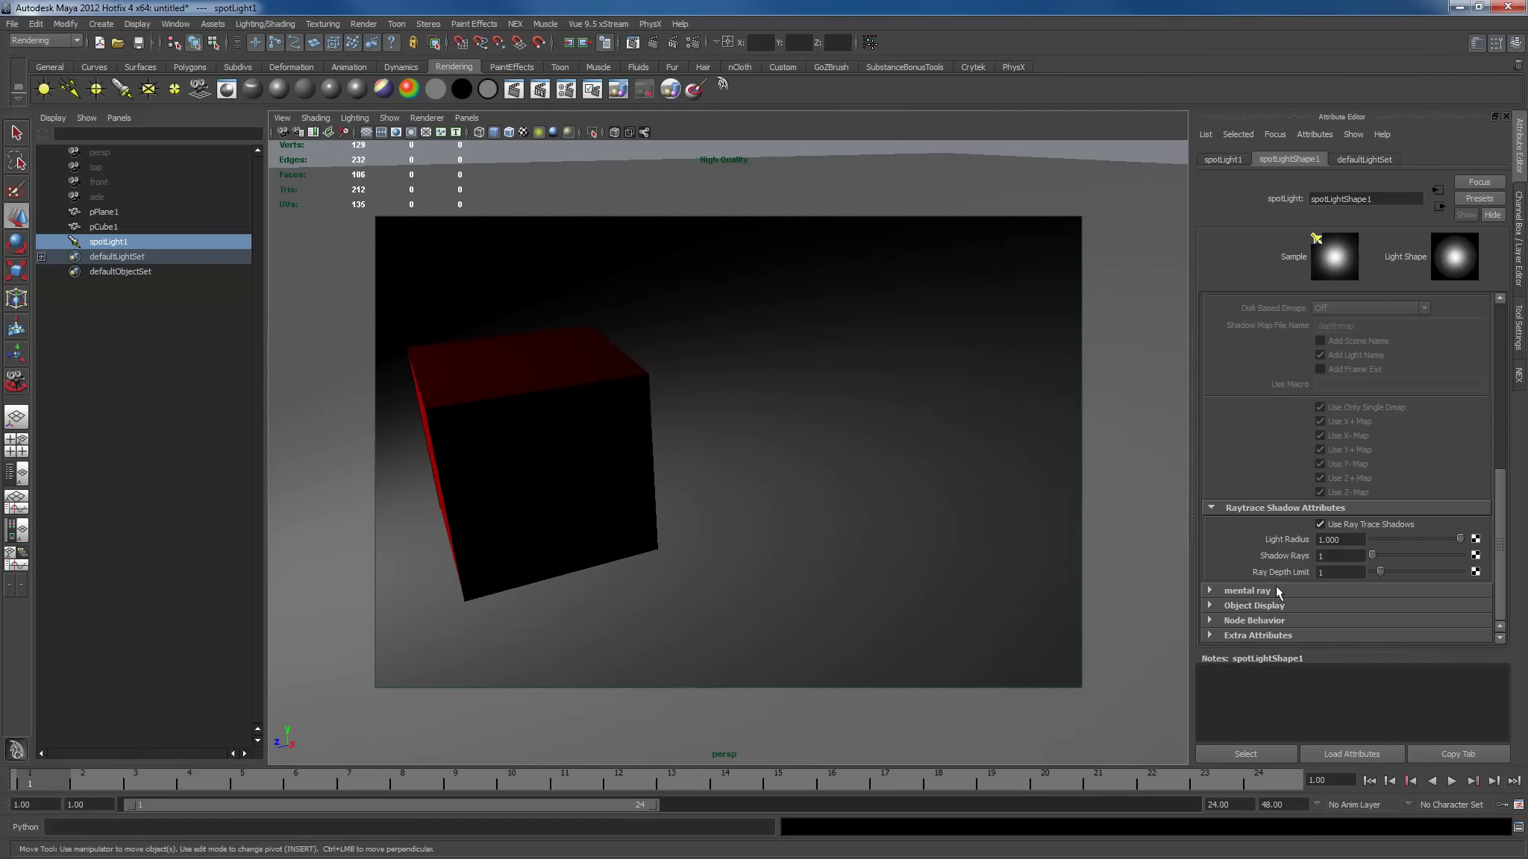
Set Shadow Rays to 2, render the cube, and keep the image for comparison.
left_click(1335, 557)
left_click(654, 43)
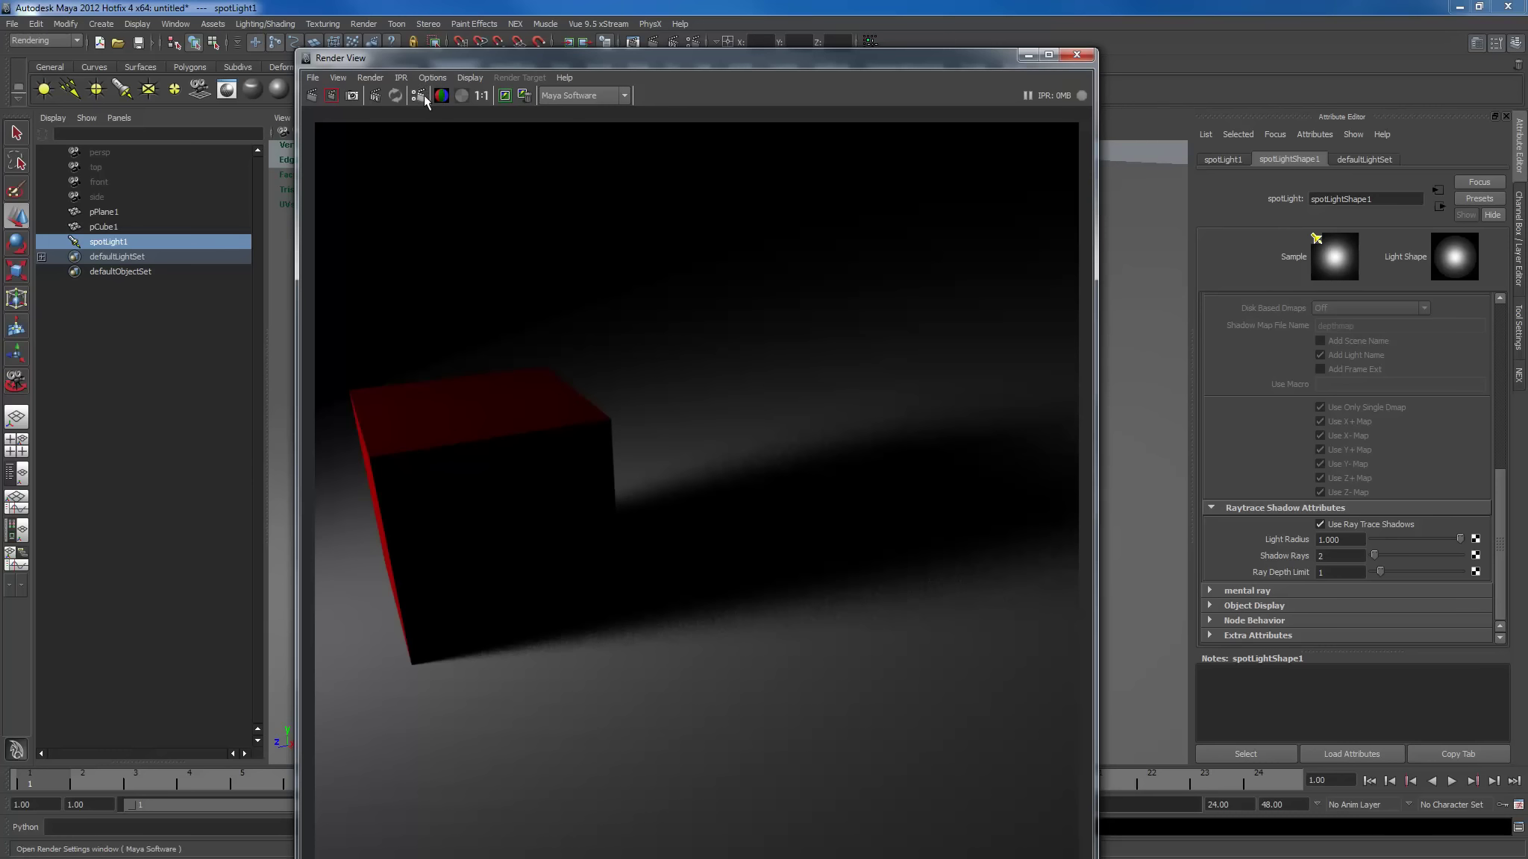
left_click(505, 96)
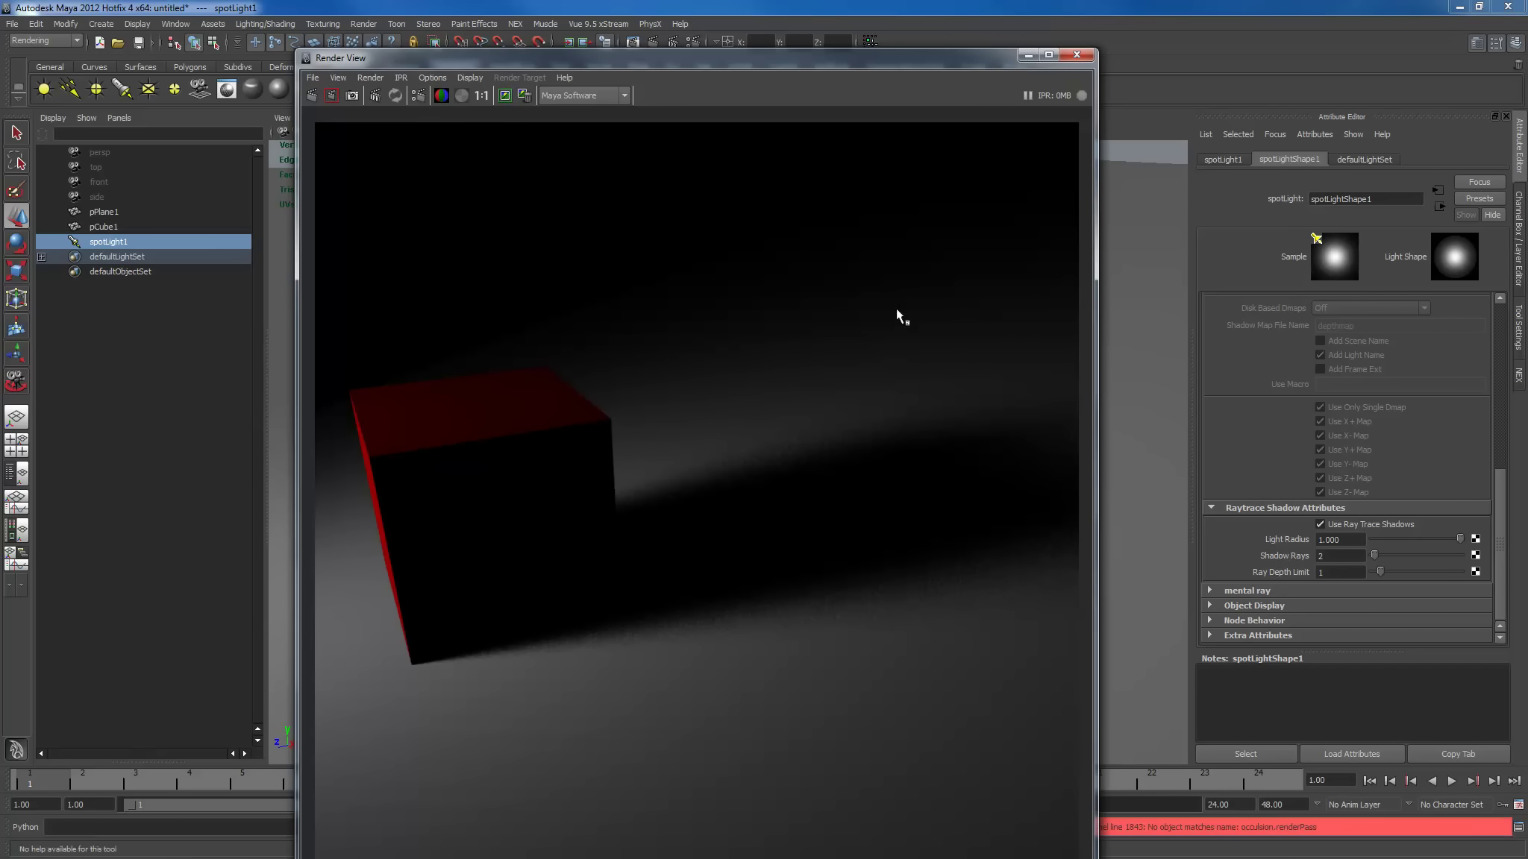
Check the 1024 x 1024 image size in Render Settings.
left_click_drag(811, 64, 705, 99)
left_click(693, 44)
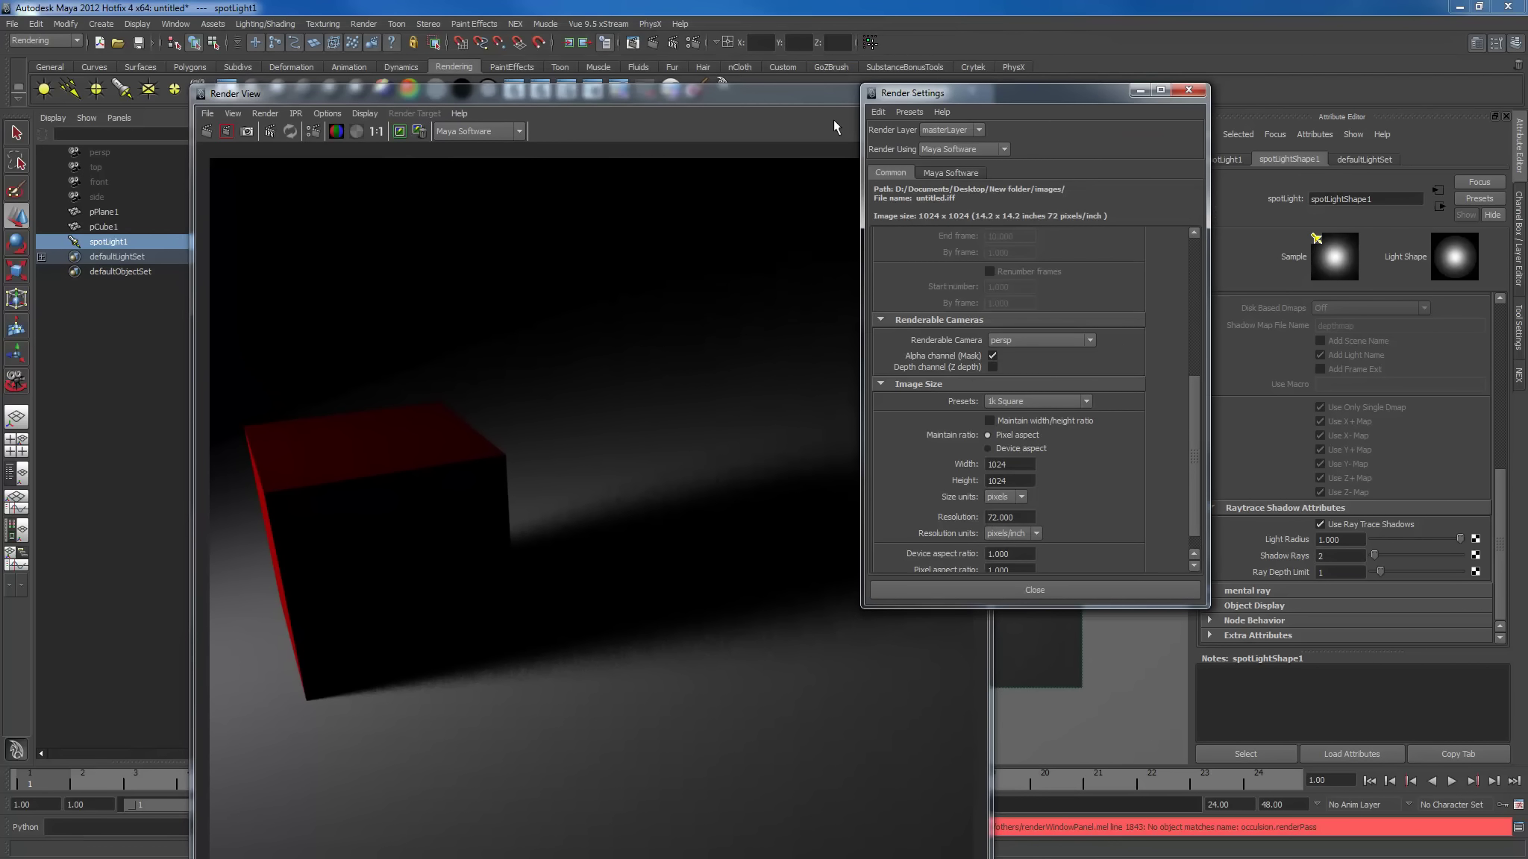
left_click(1188, 89)
left_click_drag(481, 96, 521, 21)
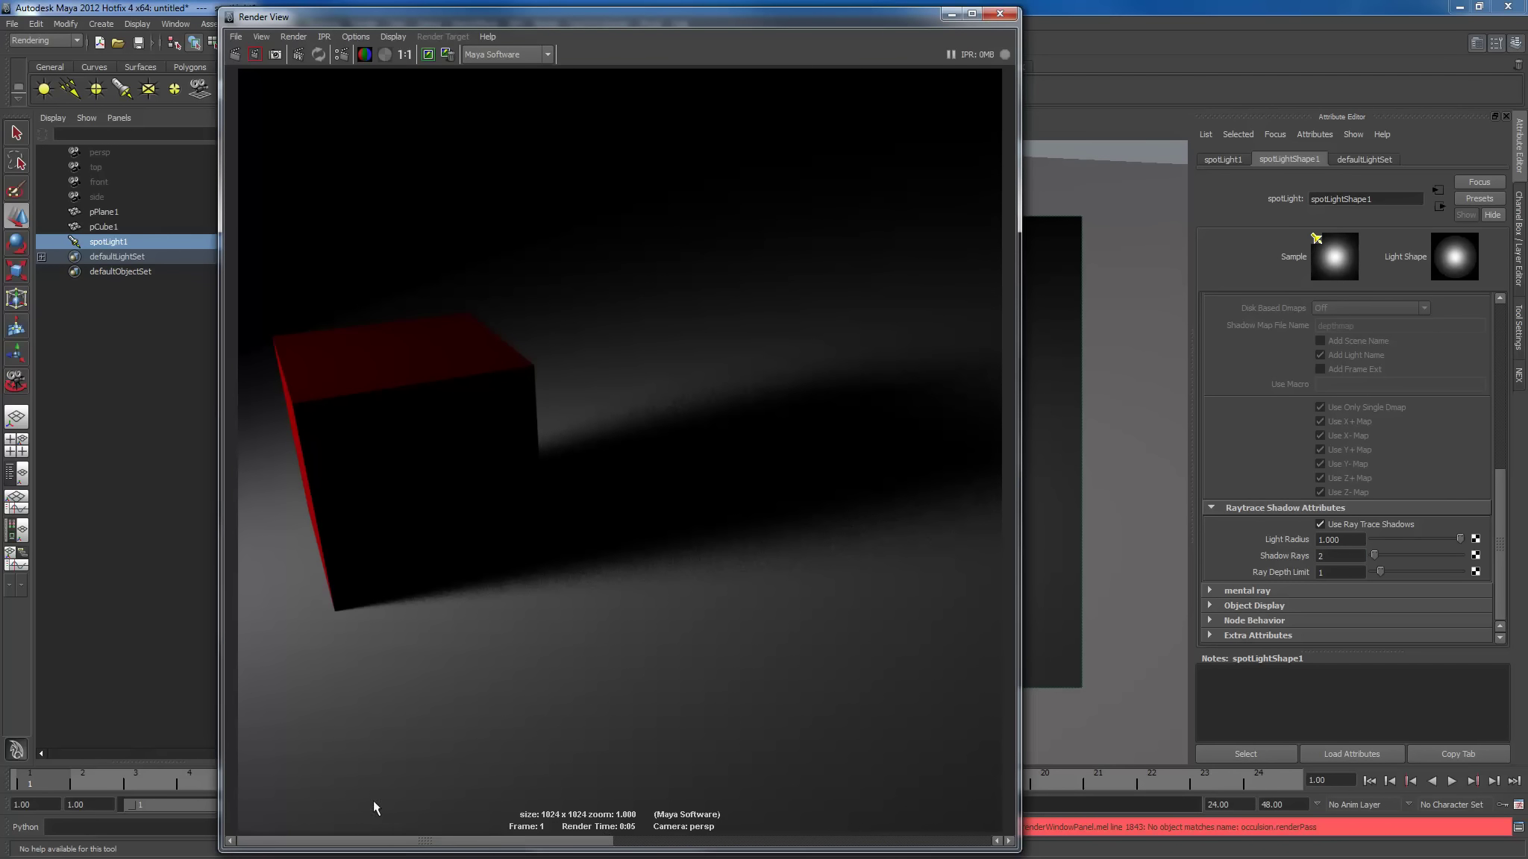
Set the spotlight's Shadow Rays to 5 and redo the previous render.
left_click(1335, 555)
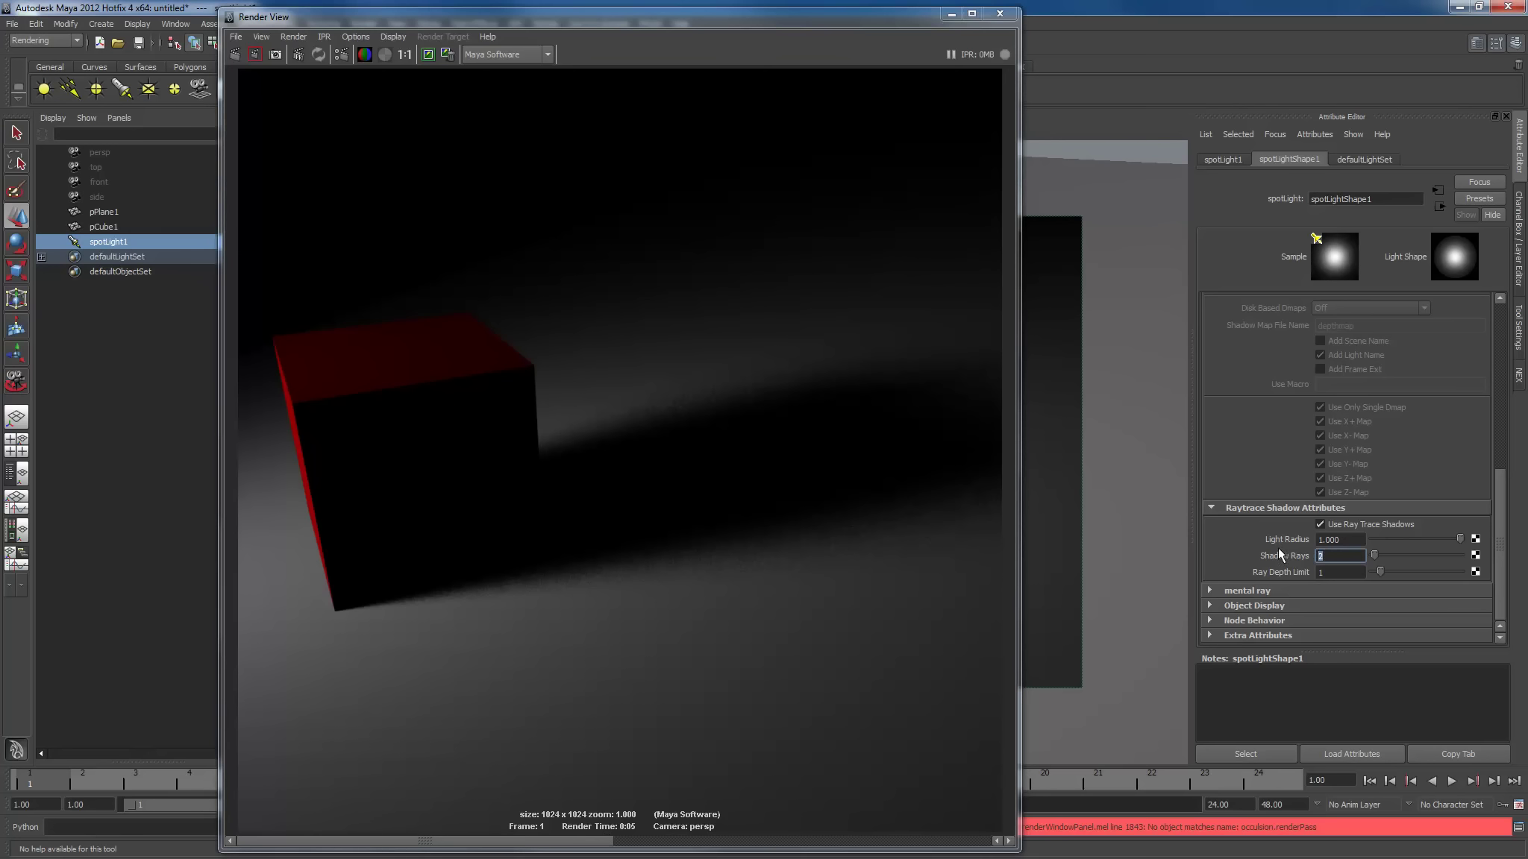
type("5")
key("Return")
left_click(235, 54)
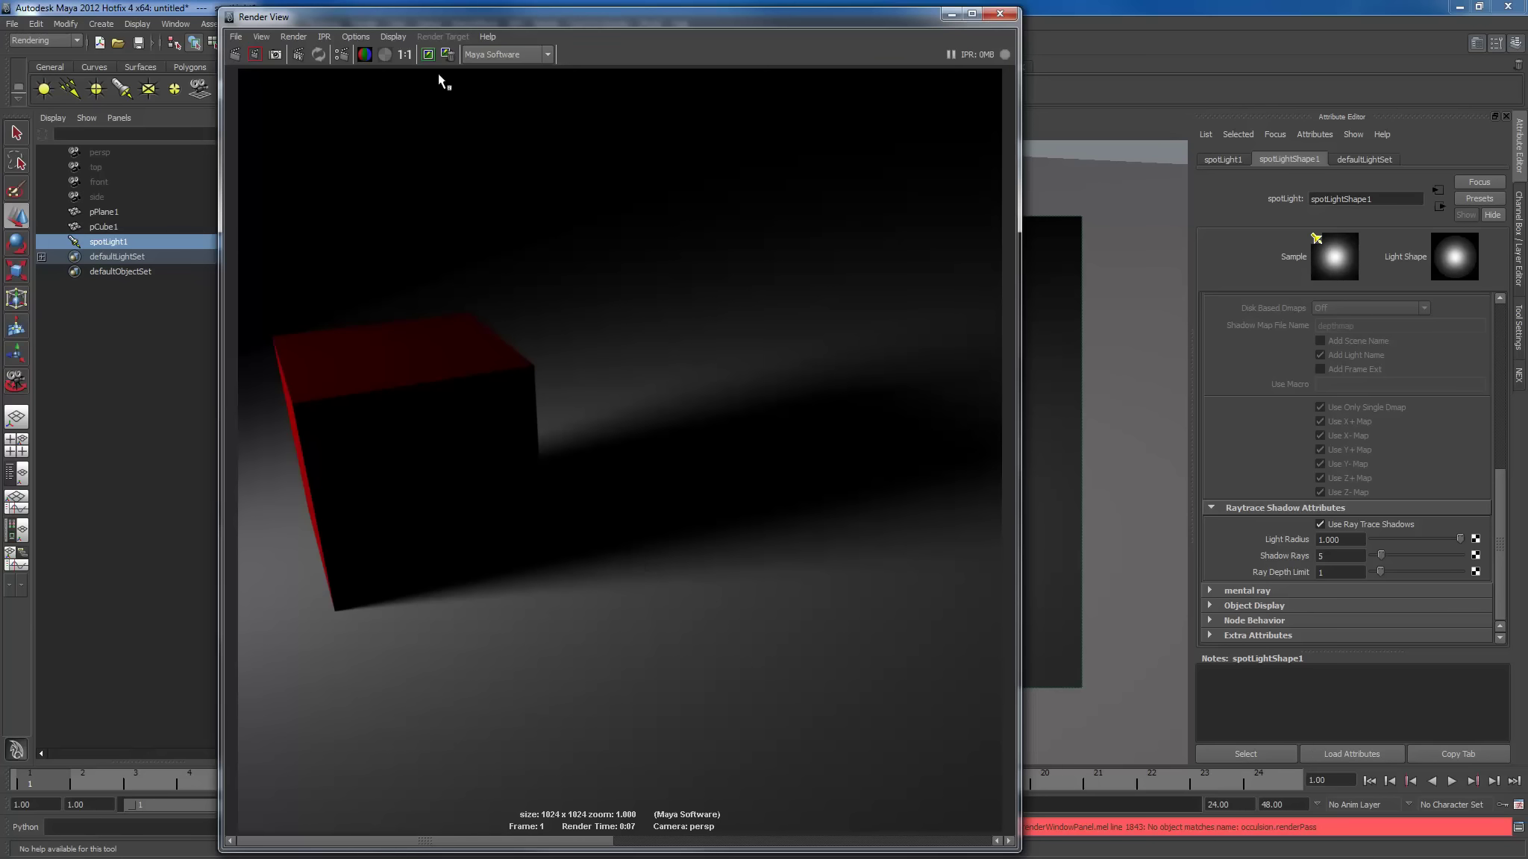
Set Shadow Rays to 15, re-render, and scroll back to the stored render for comparison.
double_click(1316, 556)
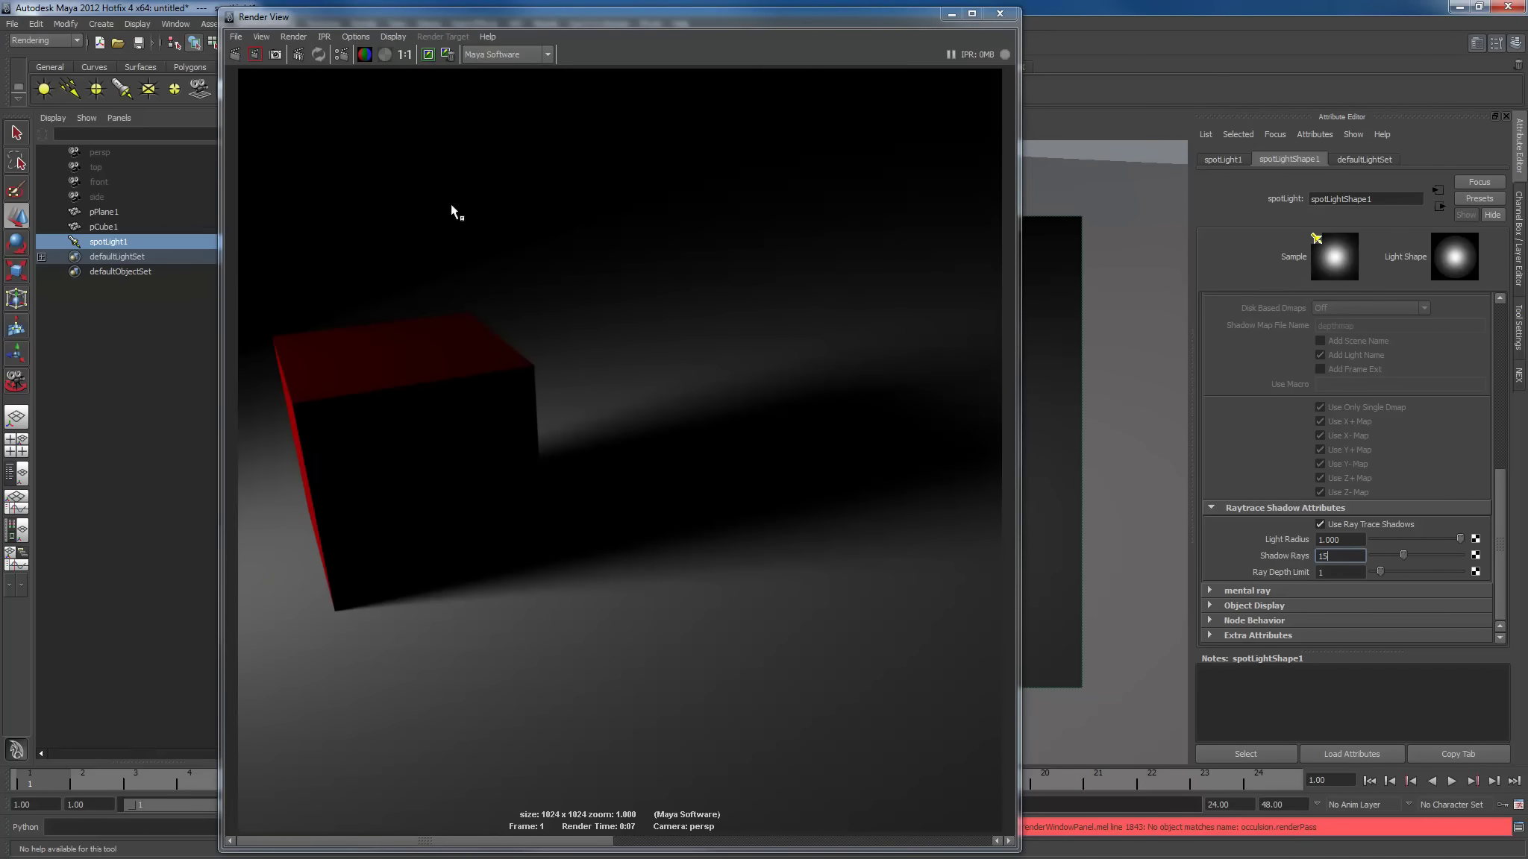
left_click(235, 54)
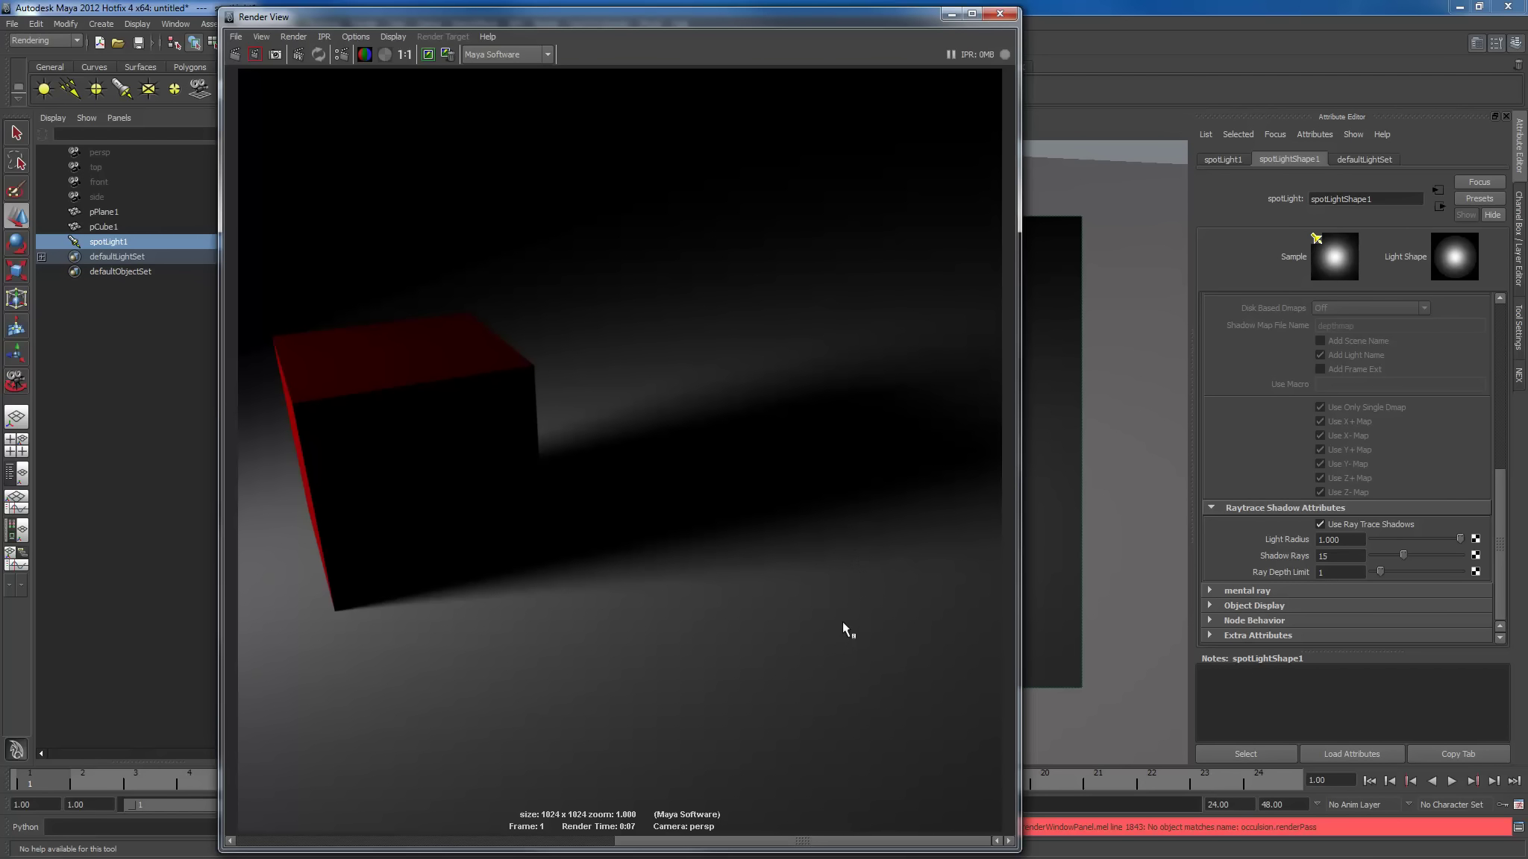
left_click(621, 841)
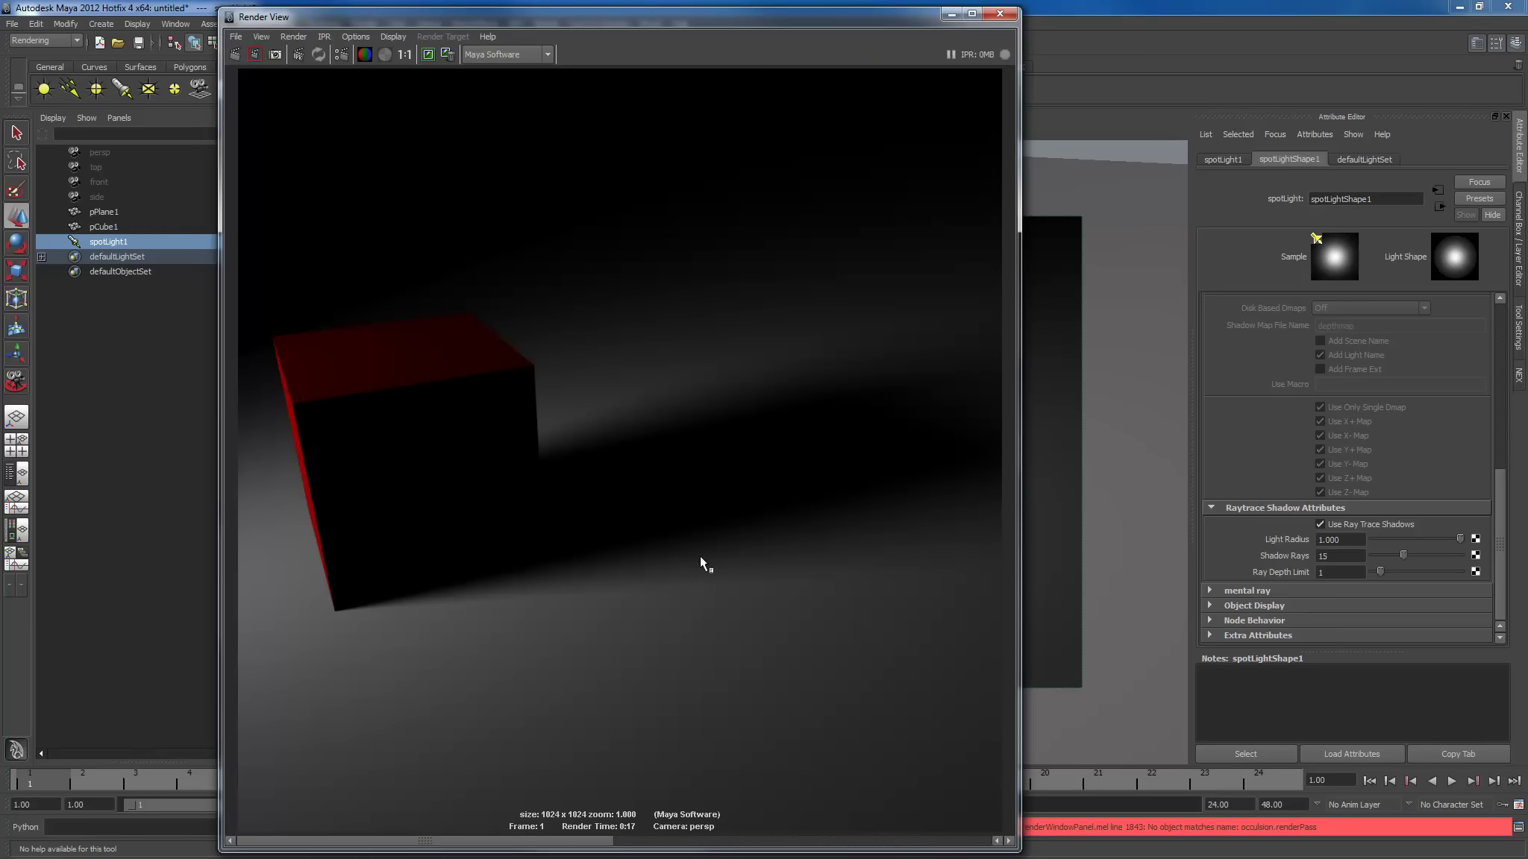
Render the persp camera at the CCIR 601/Quantel NTSC preset, 720x486.
left_click(1000, 13)
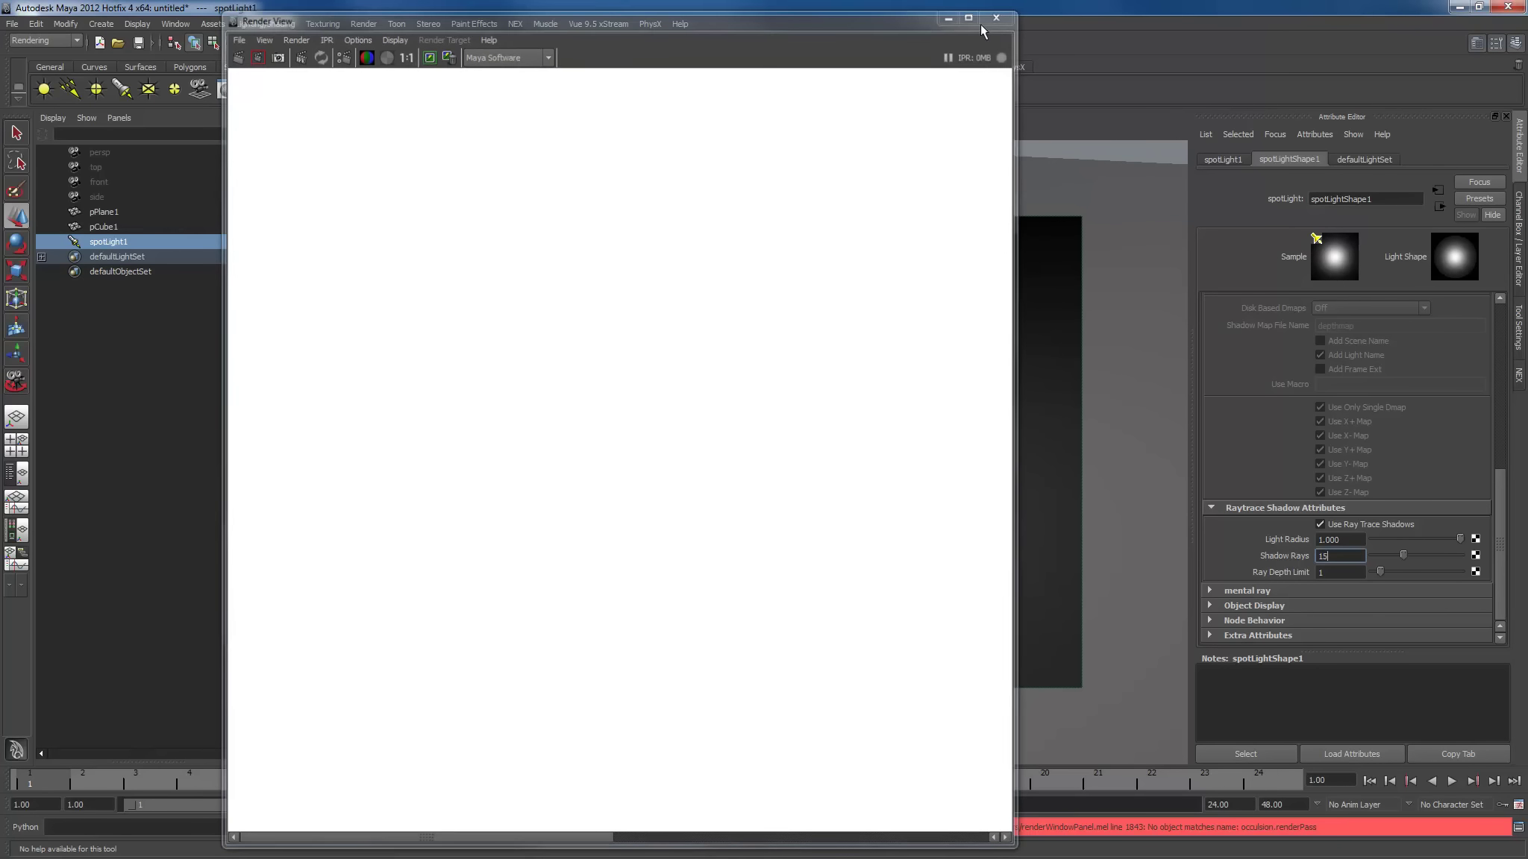
left_click(694, 44)
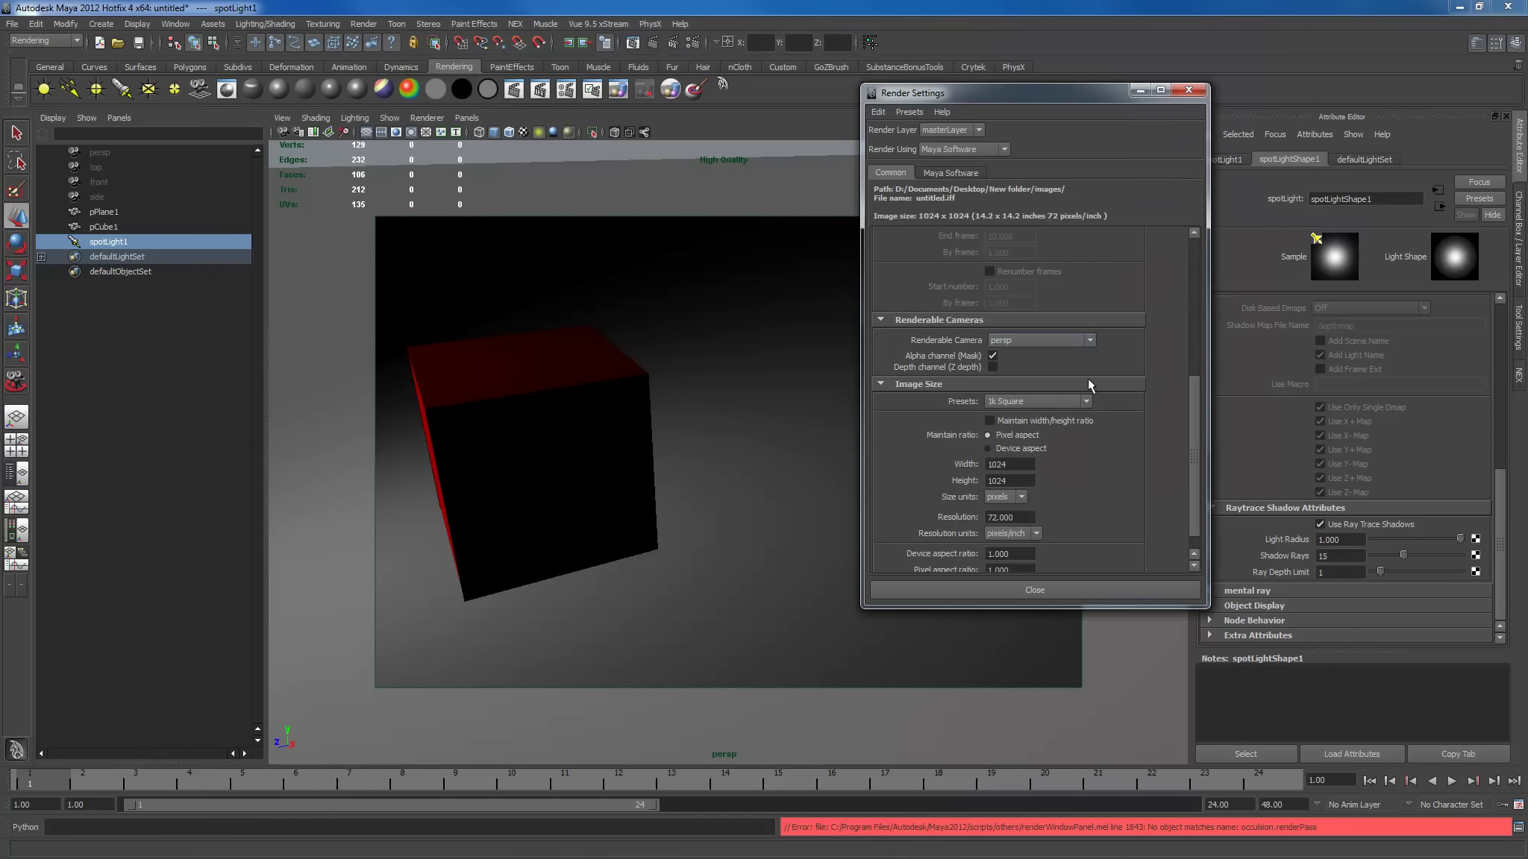
left_click(1073, 342)
left_click(1088, 356)
left_click(1056, 402)
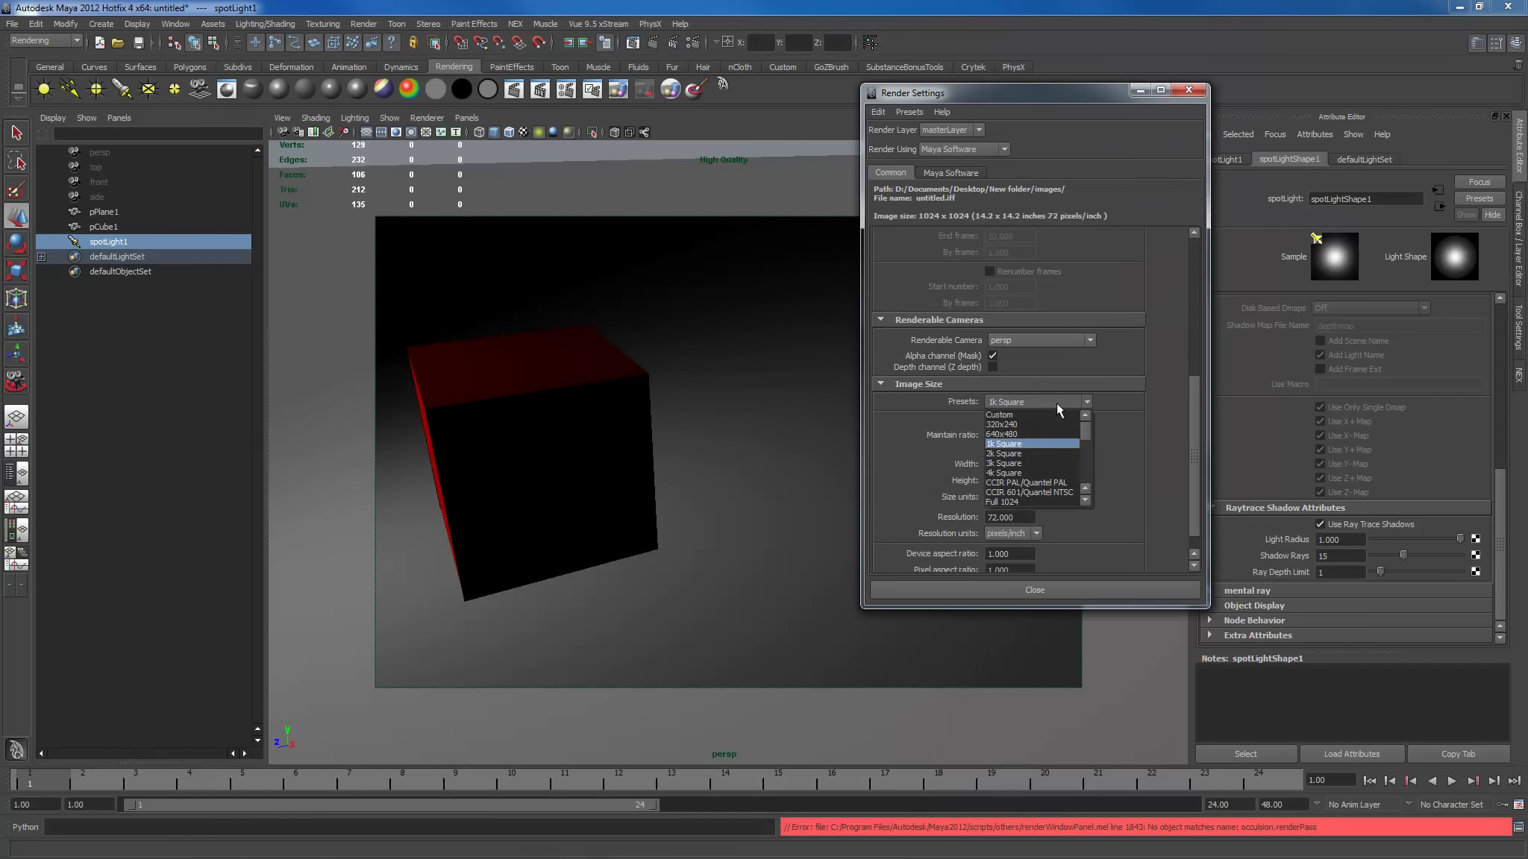
left_click(1060, 493)
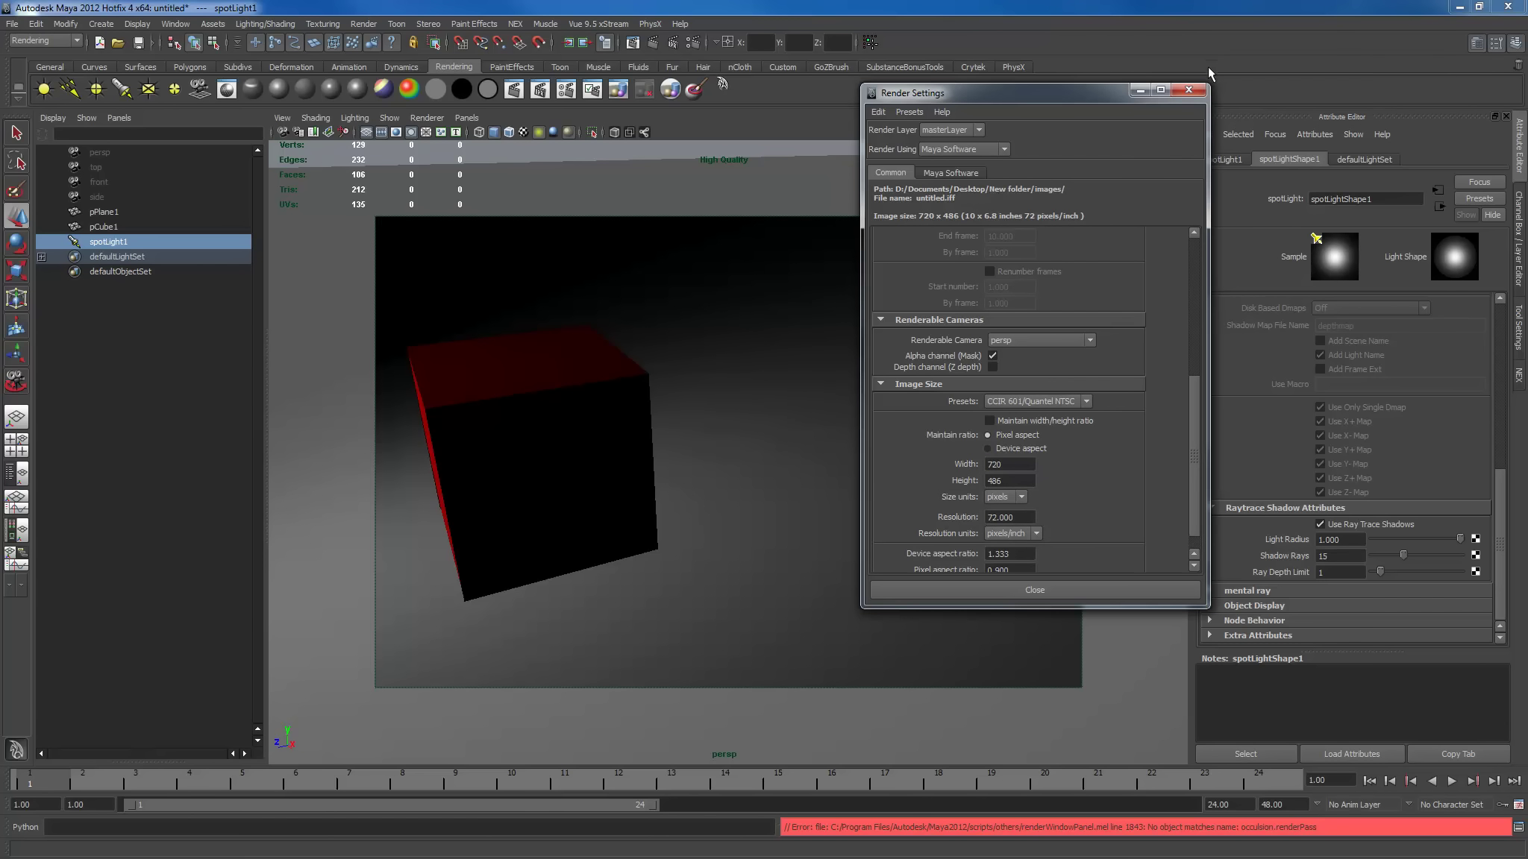
left_click(1199, 94)
left_click(653, 45)
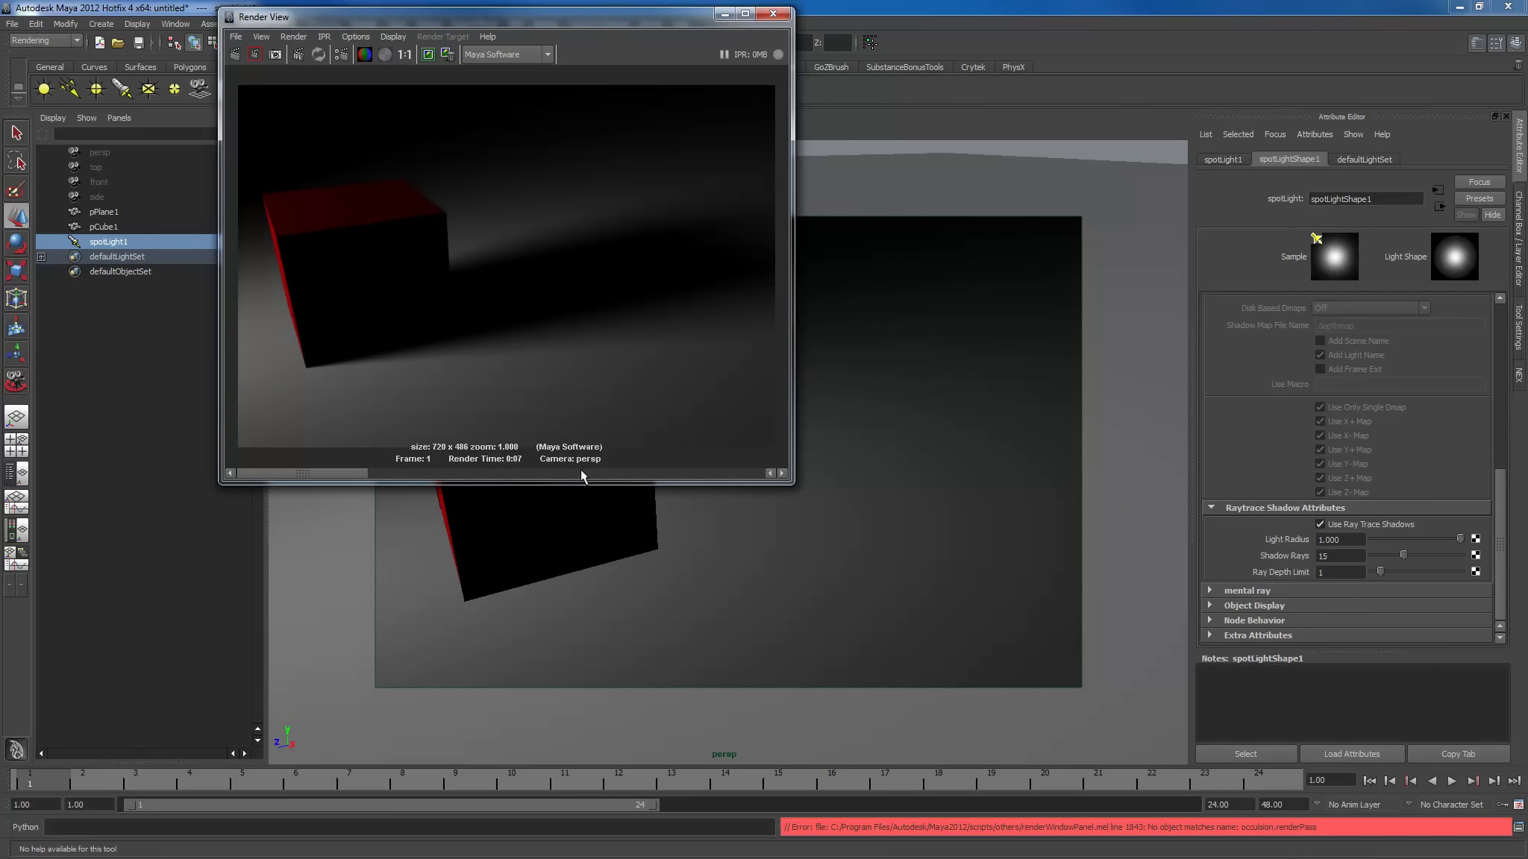
Keep the 720x486 render, browse the earlier stored renders, then close Render View.
double_click(1332, 556)
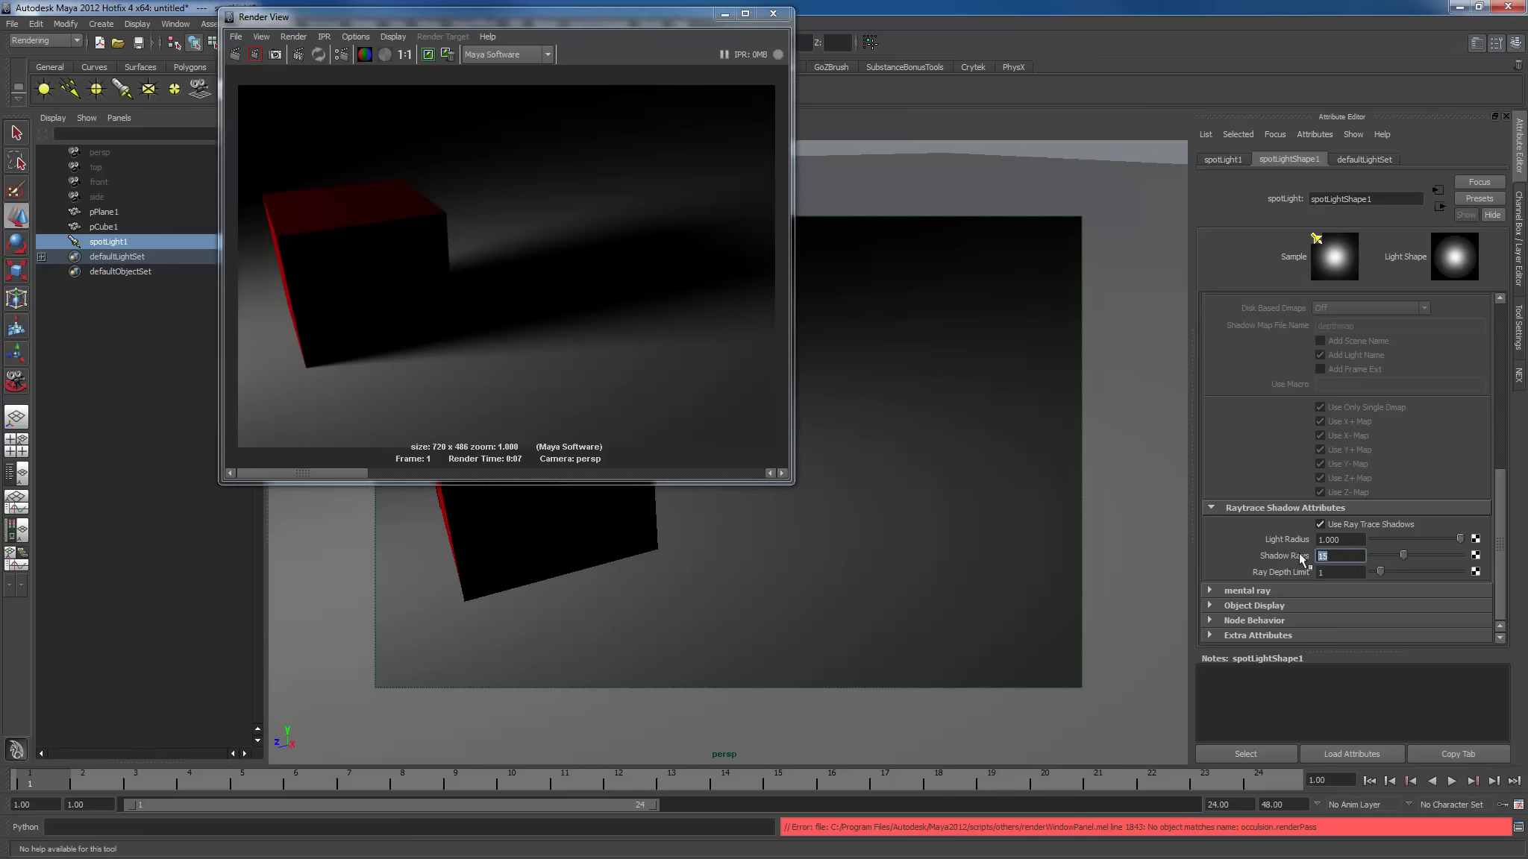
left_click(425, 56)
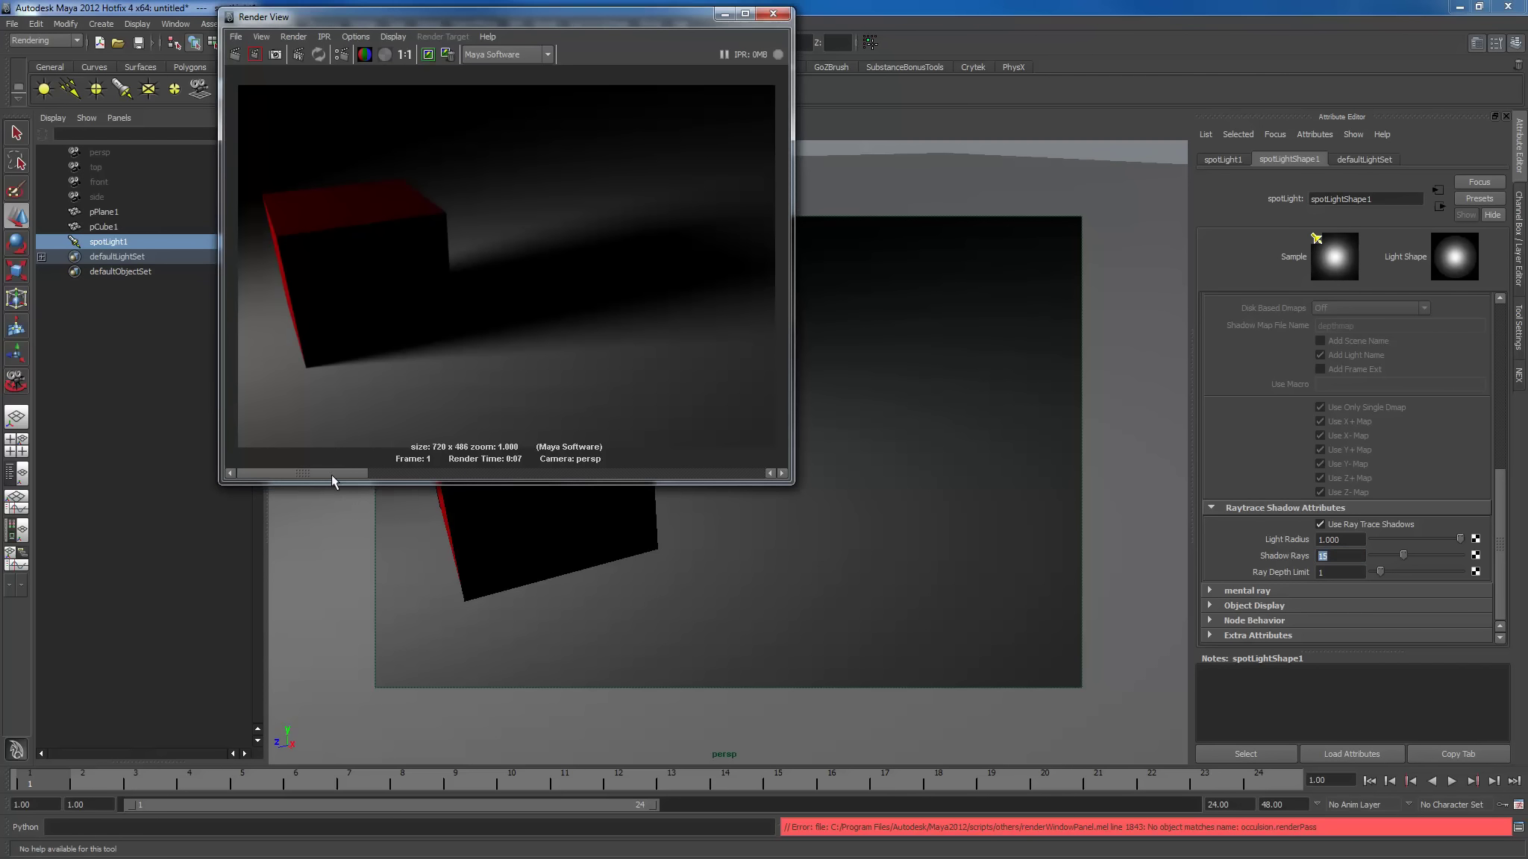
left_click_drag(335, 475, 523, 473)
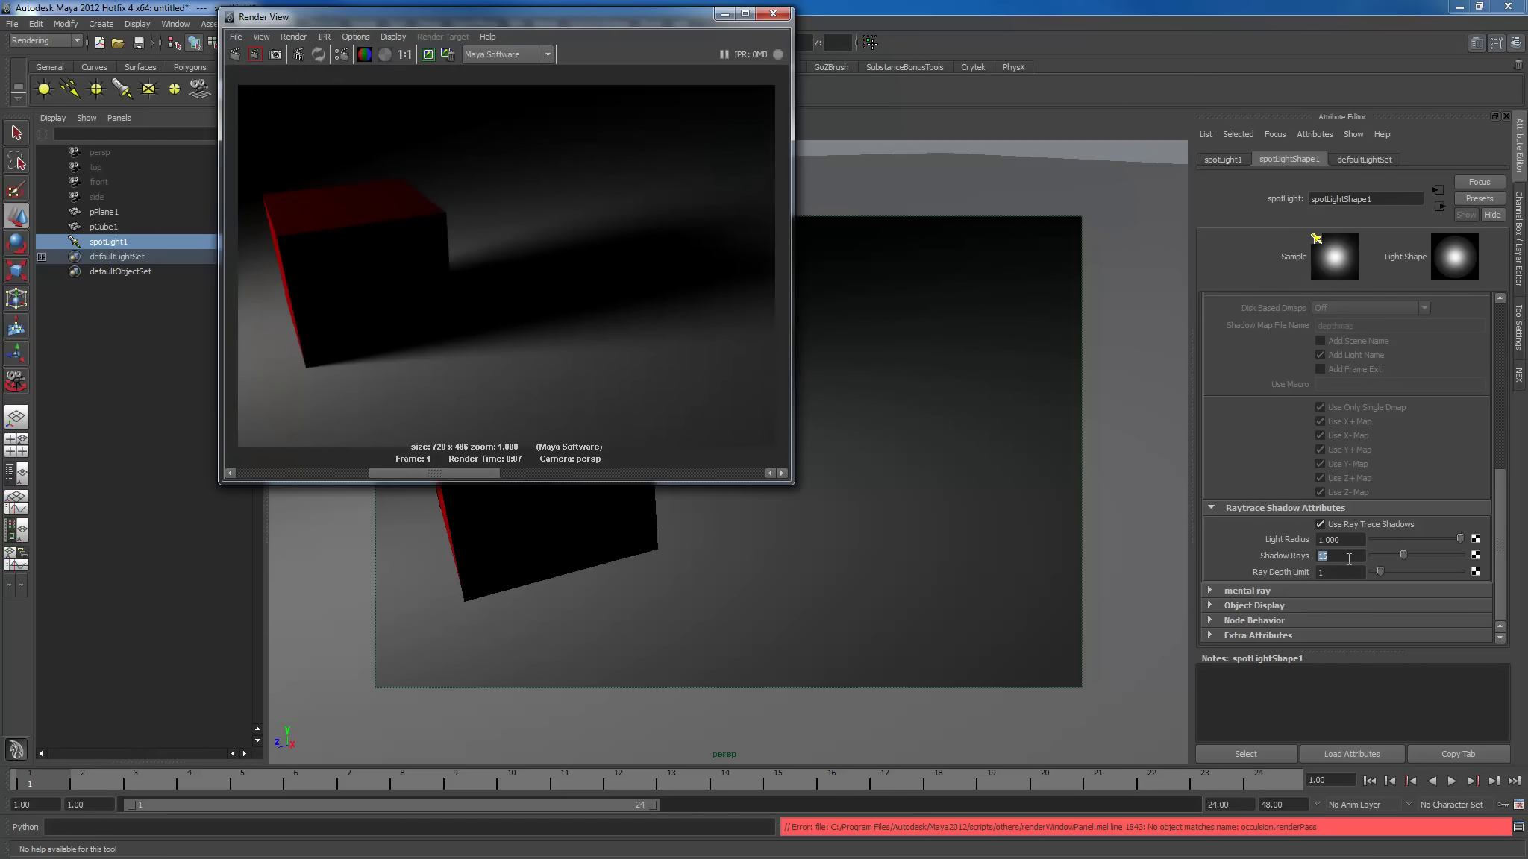
left_click(773, 13)
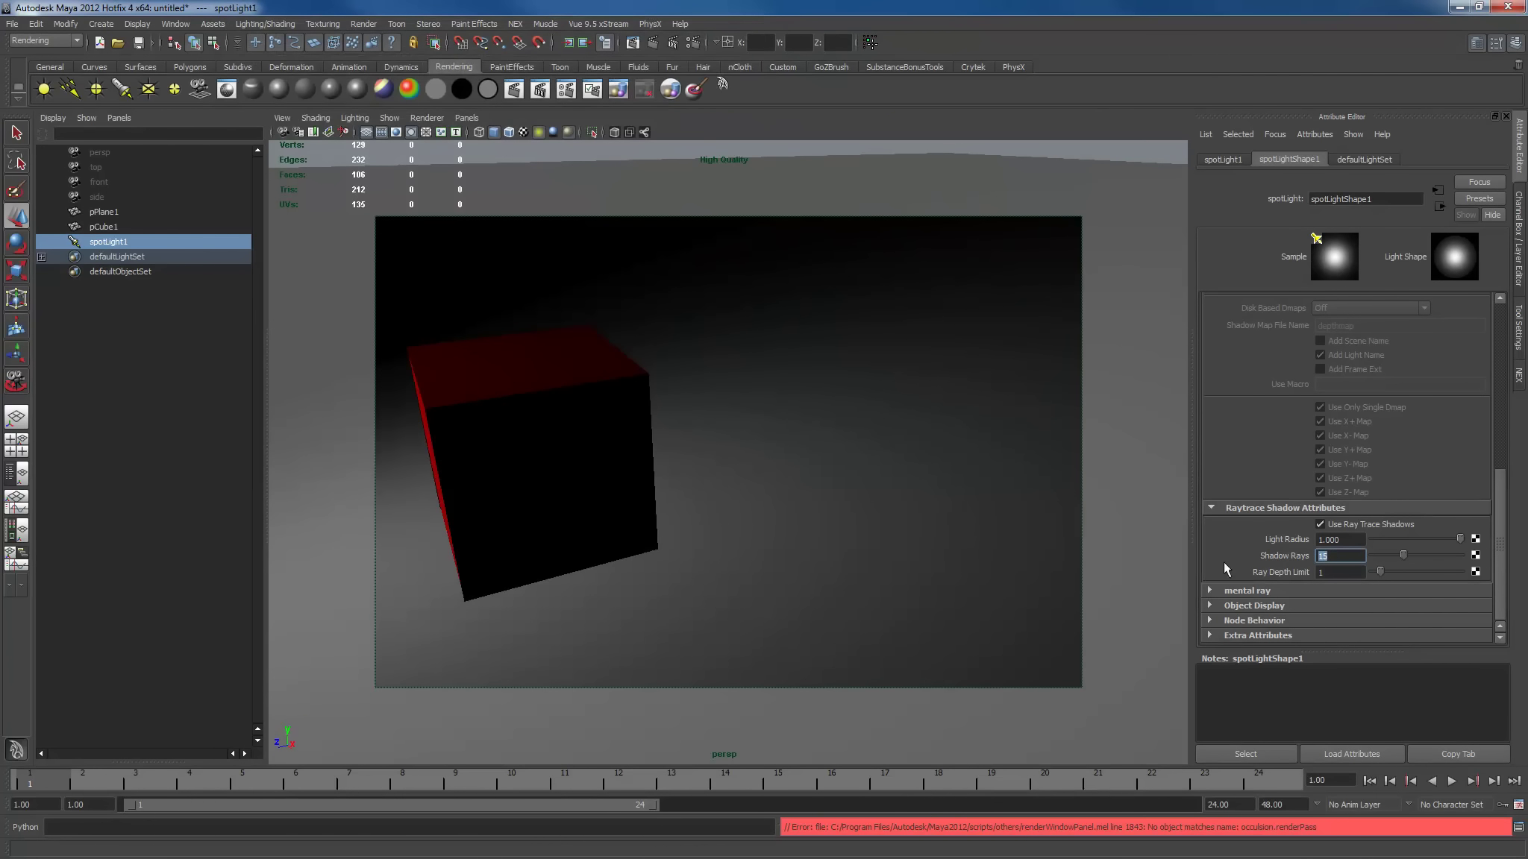
Render with 30 shadow rays and compare against the stored 1024x1024 and 720x486 renders.
type("30")
left_click(653, 42)
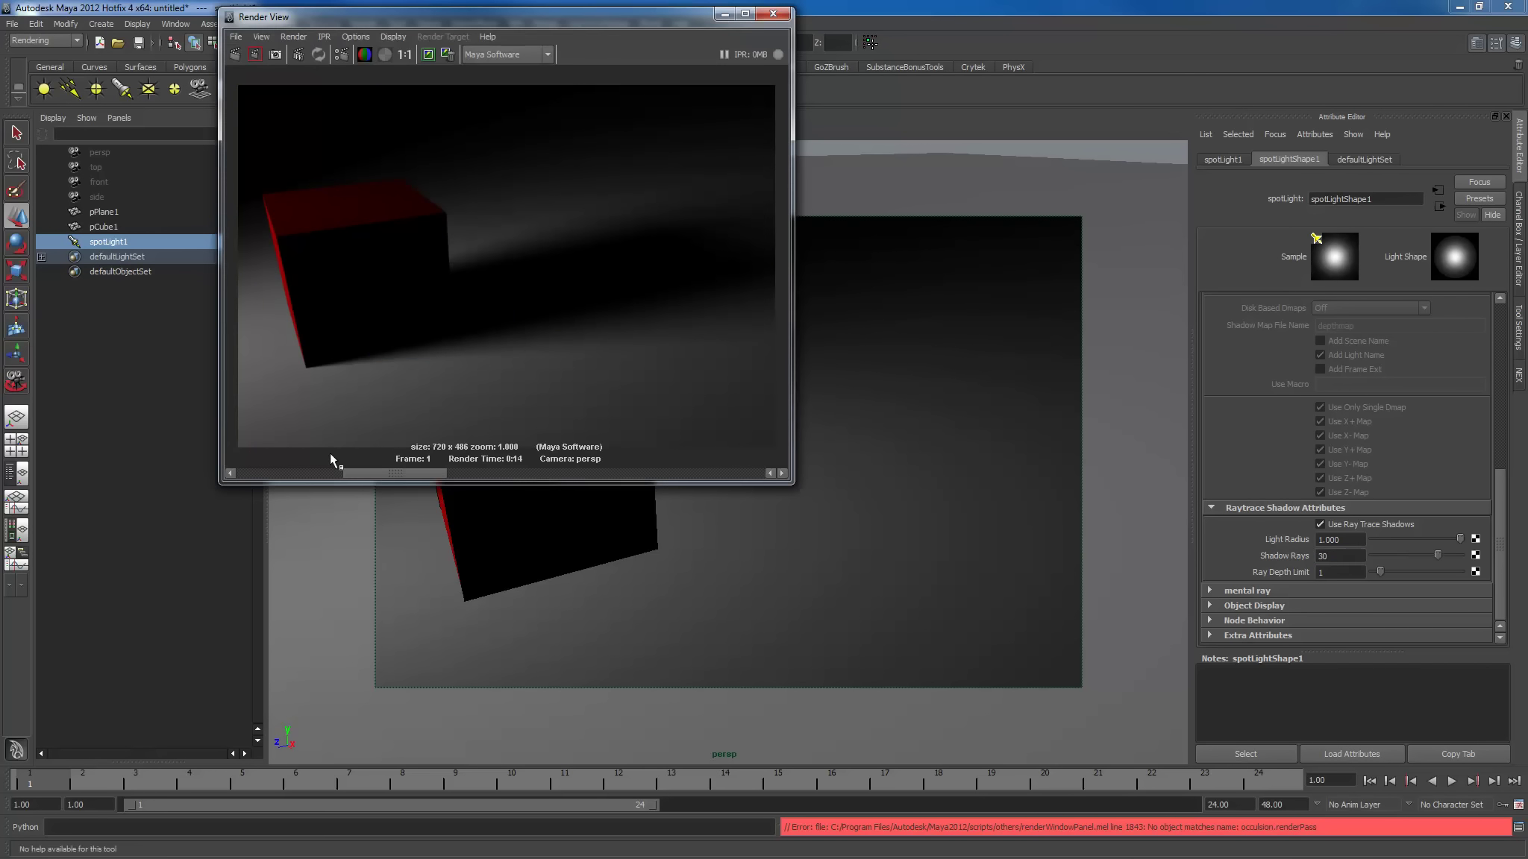
left_click(453, 473)
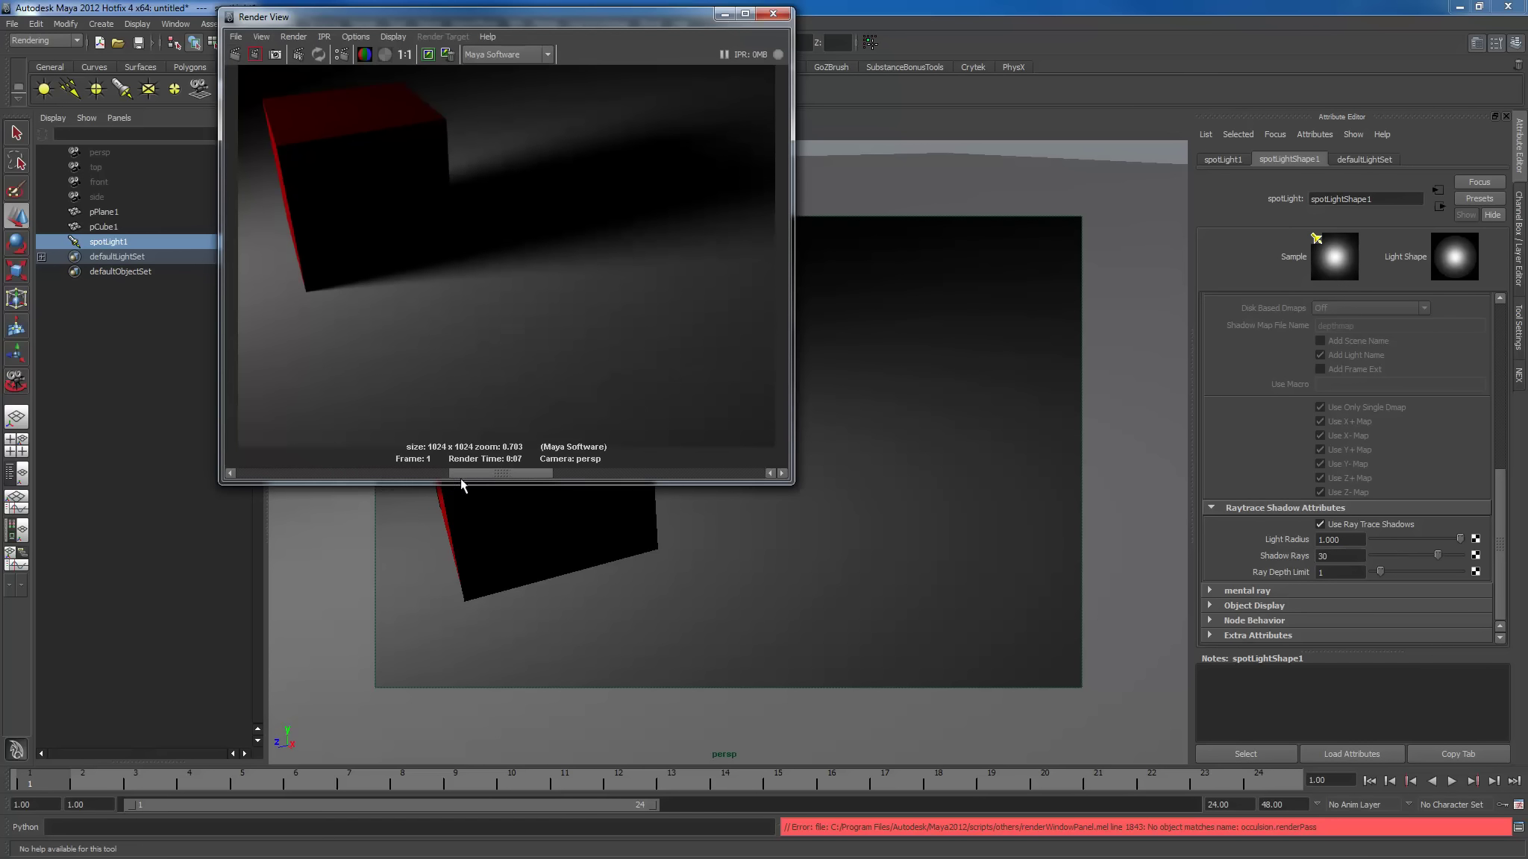
left_click(413, 478)
left_click_drag(354, 479, 285, 476)
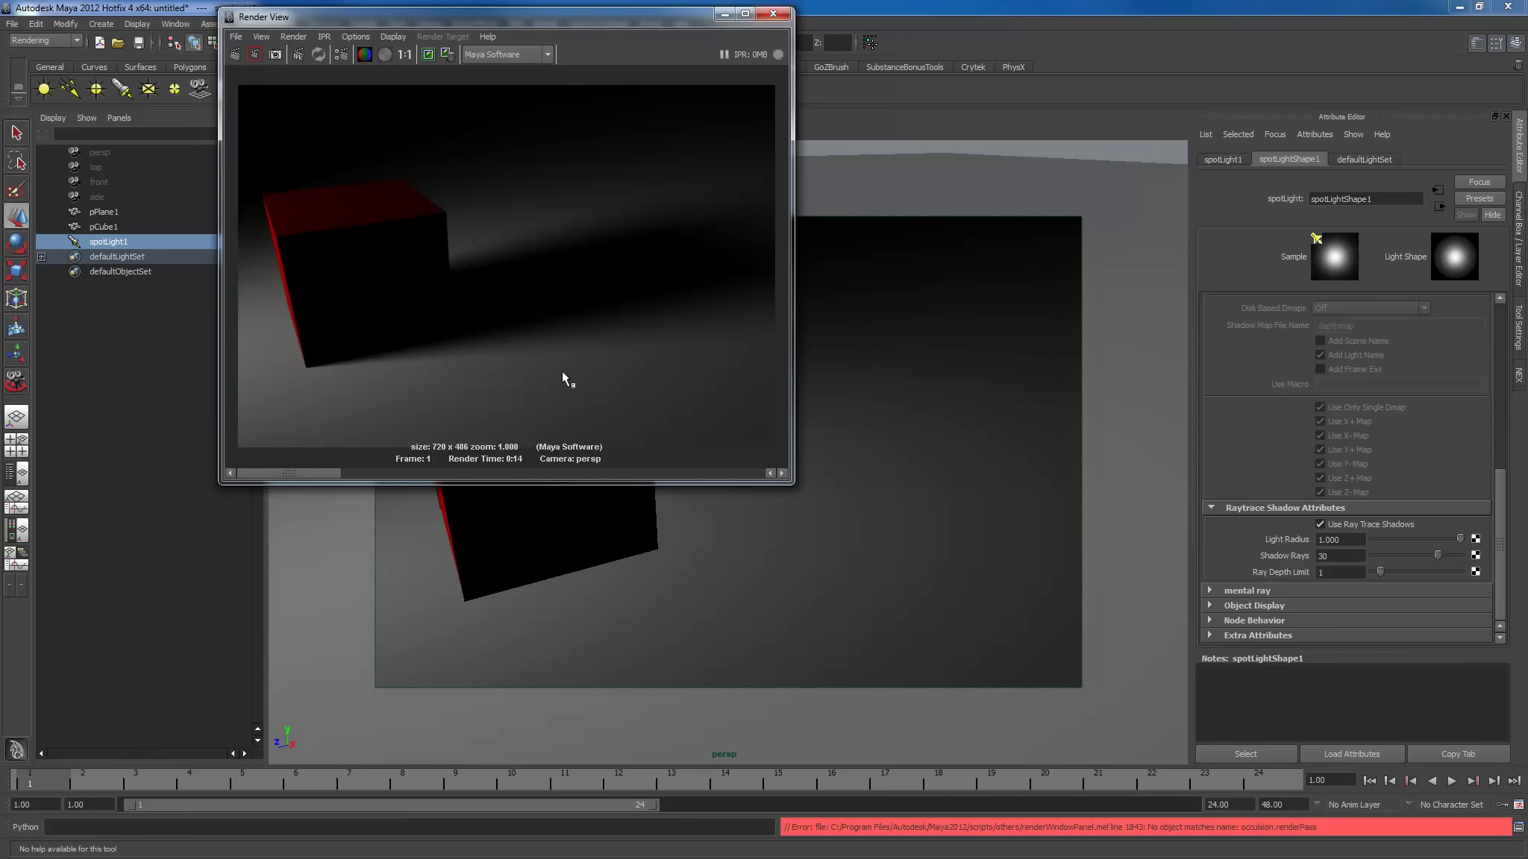
mouse_move(309, 474)
left_mouse_down()
mouse_move(388, 476)
mouse_move(300, 468)
left_mouse_up()
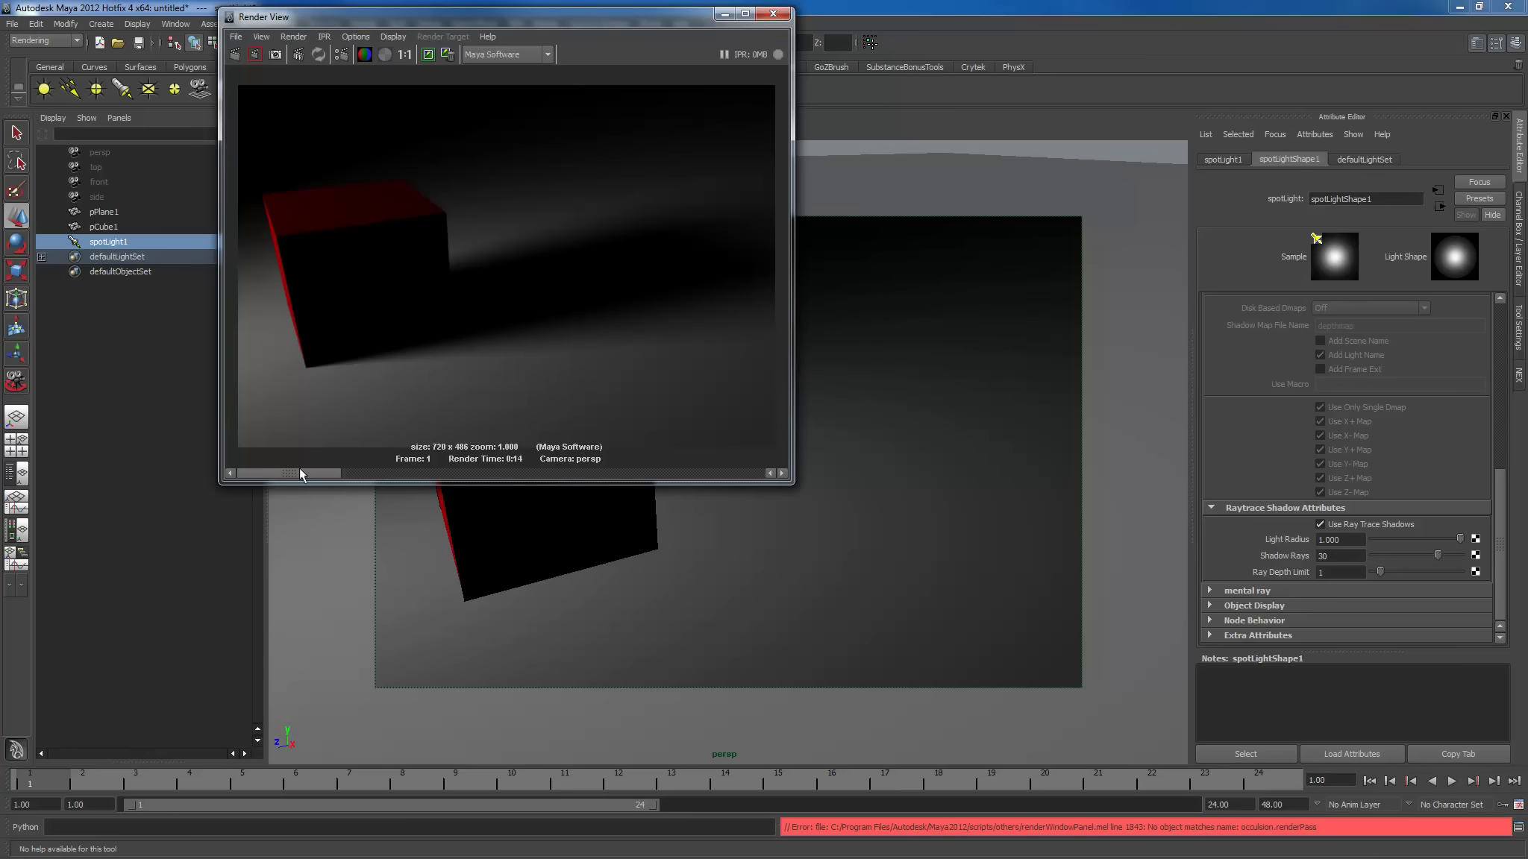
left_click(773, 14)
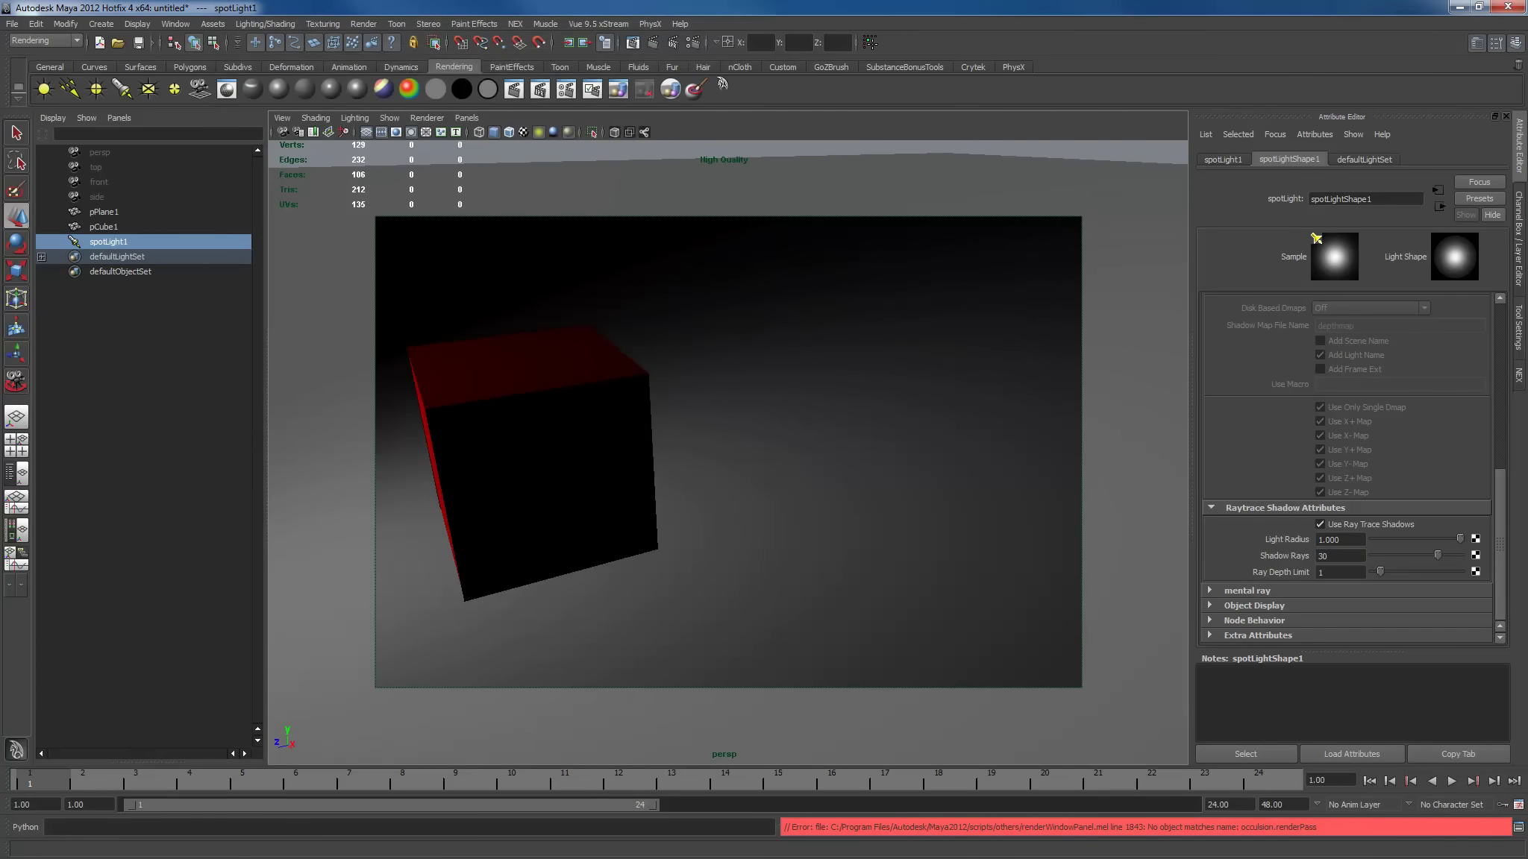